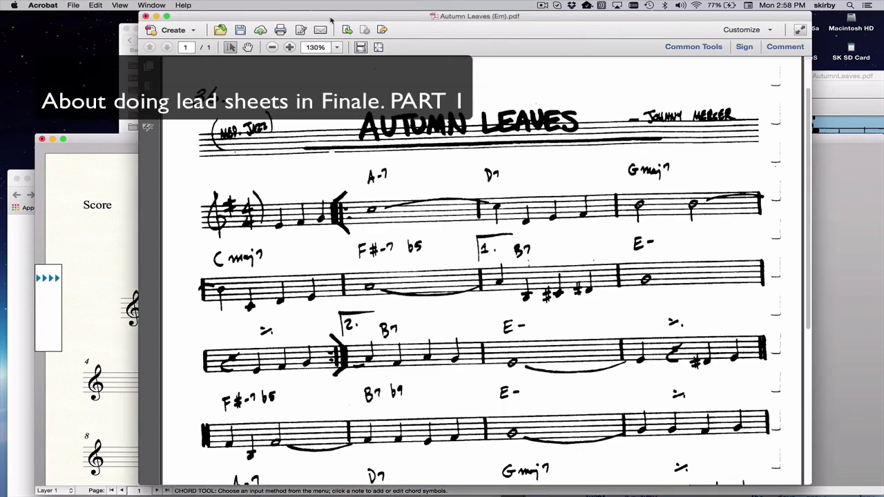
Move and enlarge the Finale score window, then return the handwritten Autumn Leaves (Em) chart to front
left_click_drag(330, 19, 366, 59)
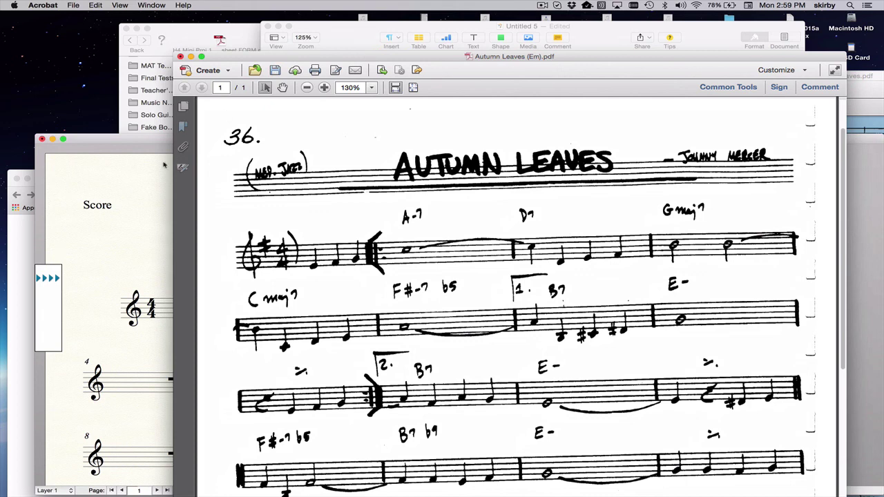
left_click(145, 188)
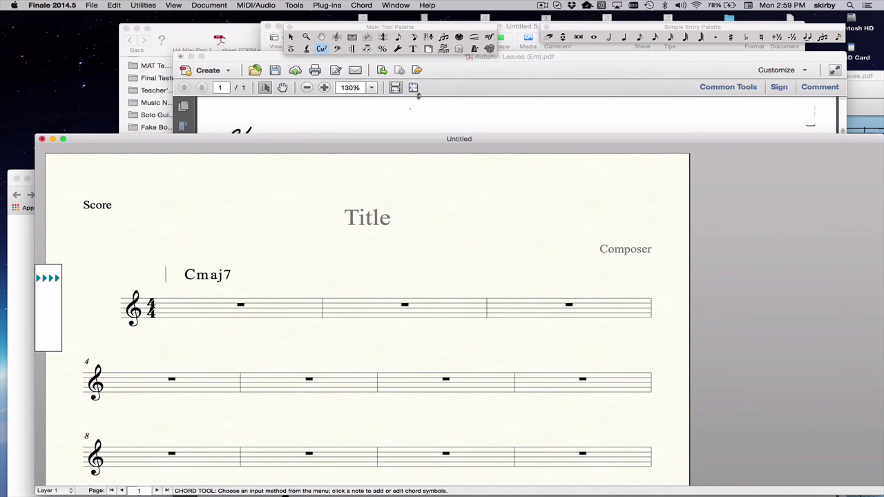
left_click_drag(212, 135, 212, 96)
left_click_drag(354, 102, 425, 196)
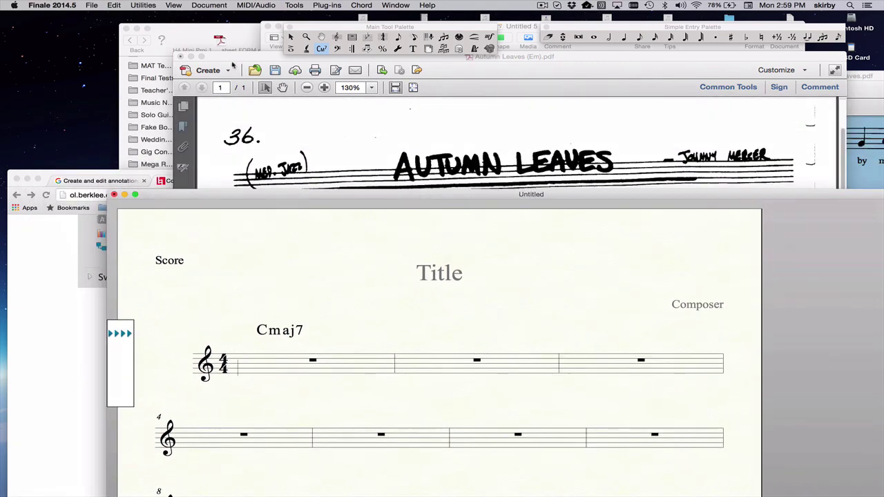
left_click_drag(233, 60, 293, 175)
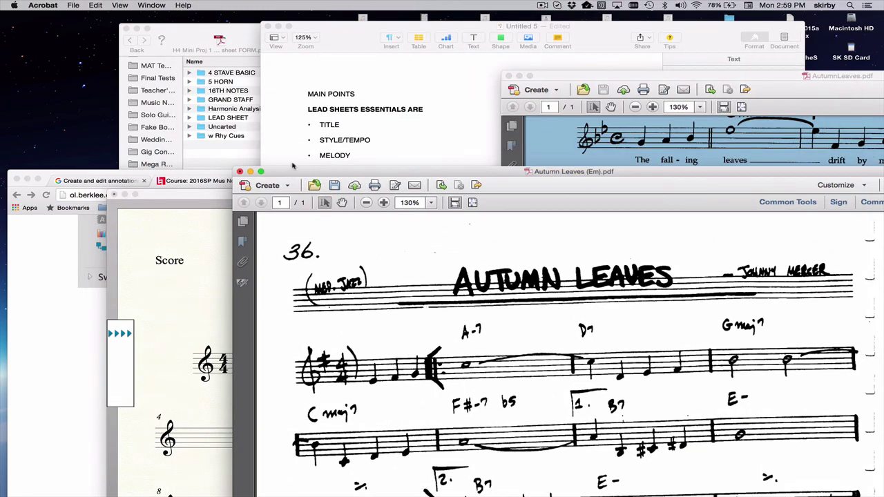
In the Pages notes, highlight CHORD SYMBOLS, LYRICS, RHY CUE /HITS and the hidden harmony line
left_click(369, 83)
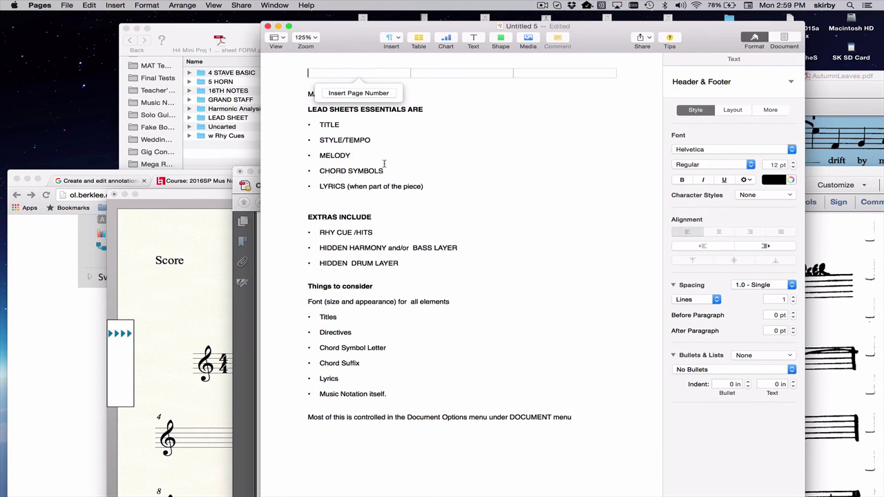
left_click_drag(387, 170, 315, 184)
left_click(345, 186)
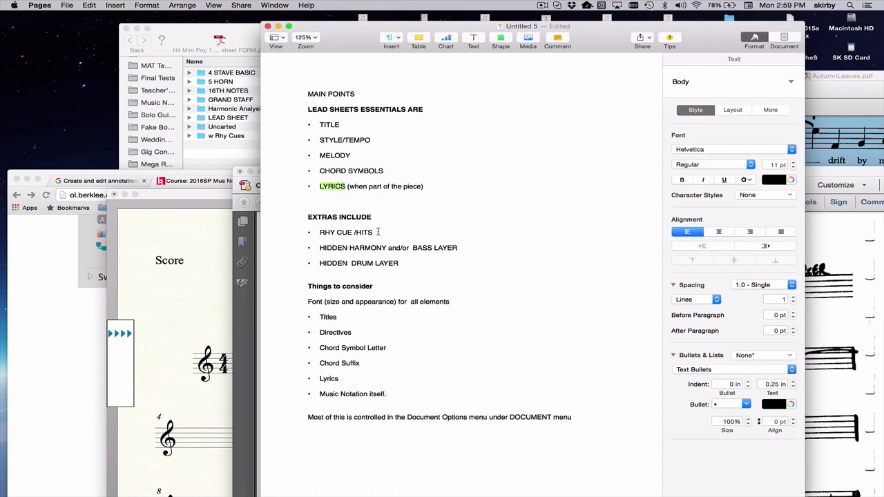
left_click_drag(373, 232, 319, 233)
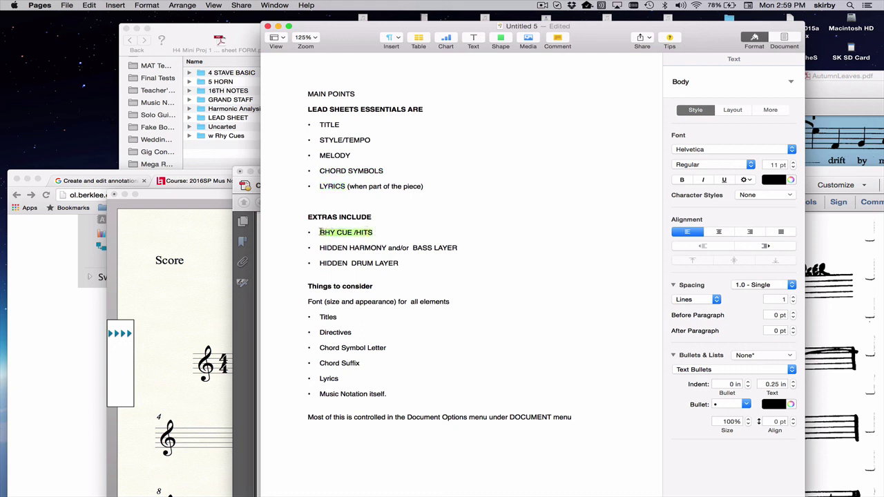
left_click(453, 247)
Highlight HIDDEN DRUM LAYER, the word Font, and the closing sentence of the notes
left_click_drag(454, 247, 318, 263)
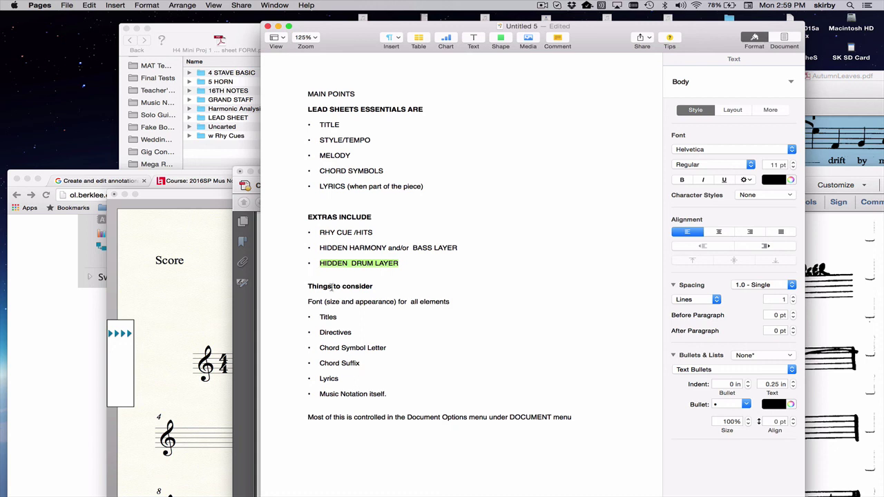
scroll(329, 286, "down", 1)
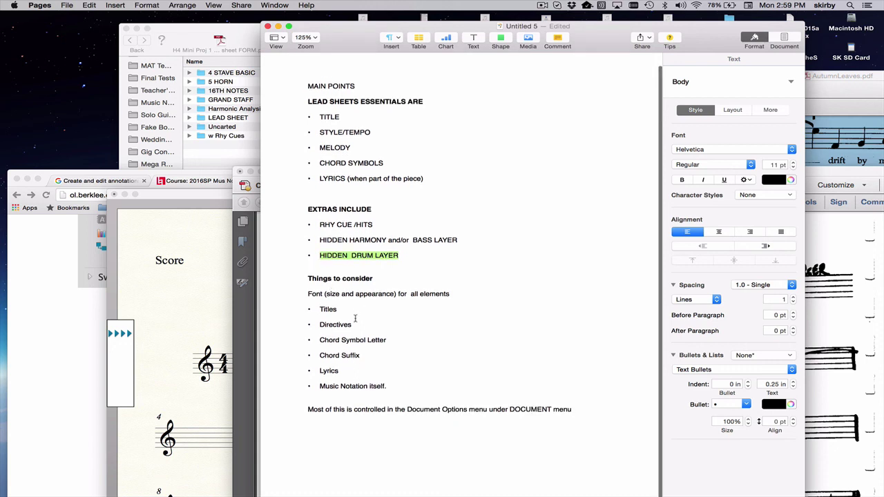
left_click(306, 293)
left_click_drag(306, 293, 323, 293)
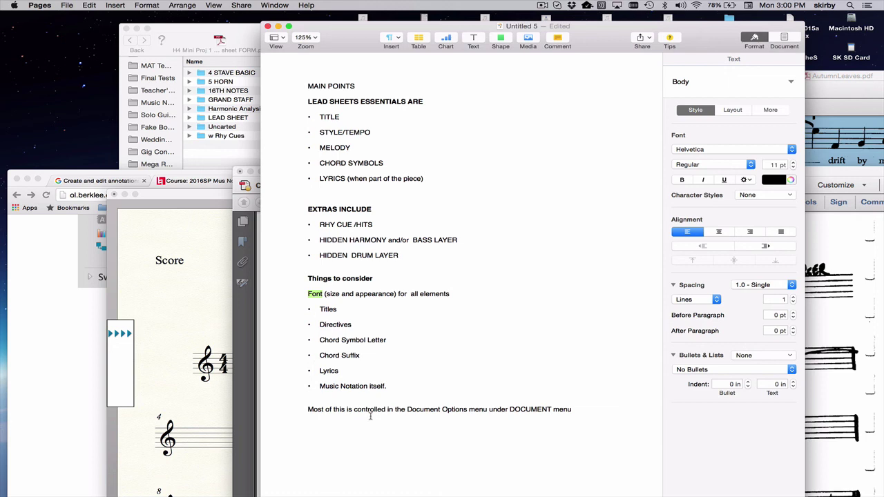
left_click_drag(308, 407, 574, 409)
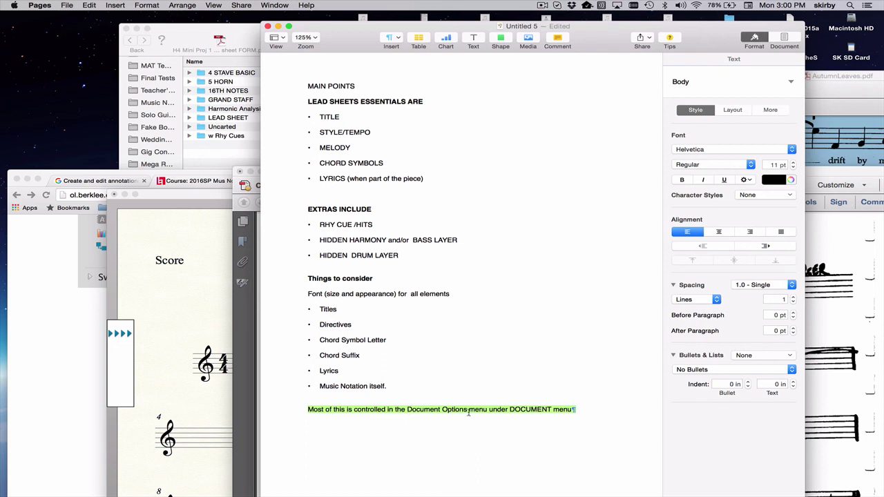
Check Finale's Document Options fonts without changes, then bring AutumnLeaves.pdf forward
left_click(189, 265)
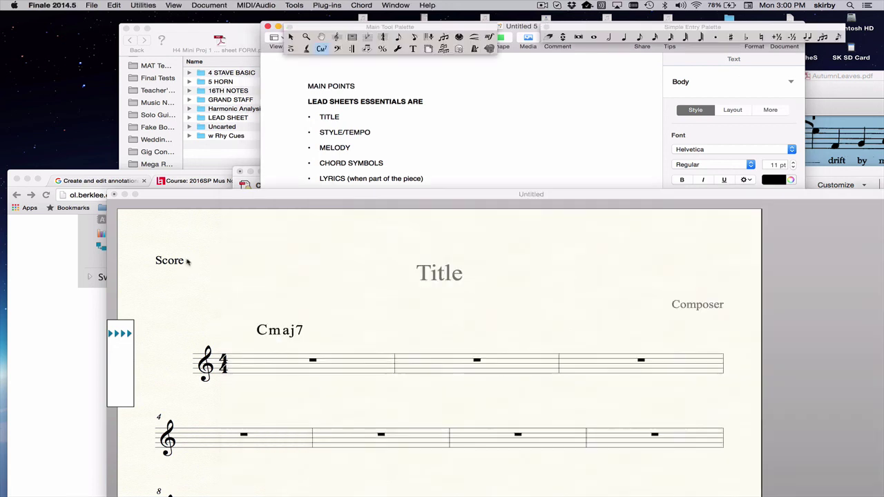
left_click(200, 5)
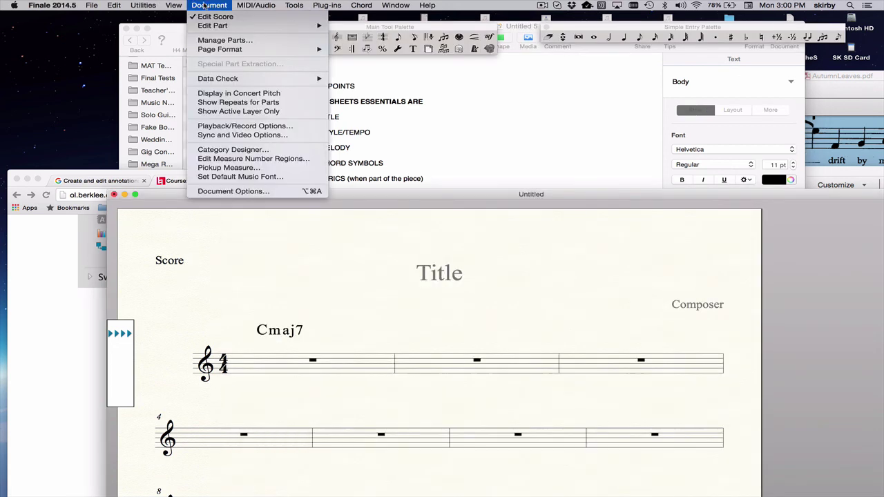
left_click(221, 192)
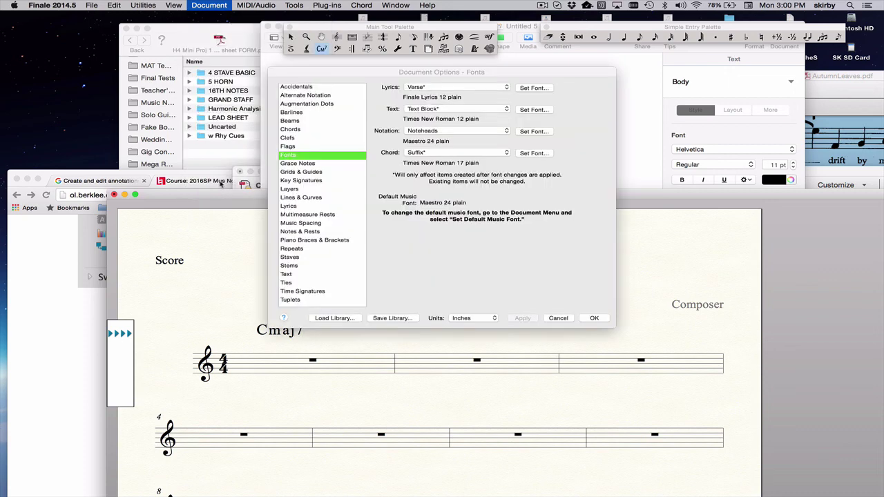
left_click(558, 318)
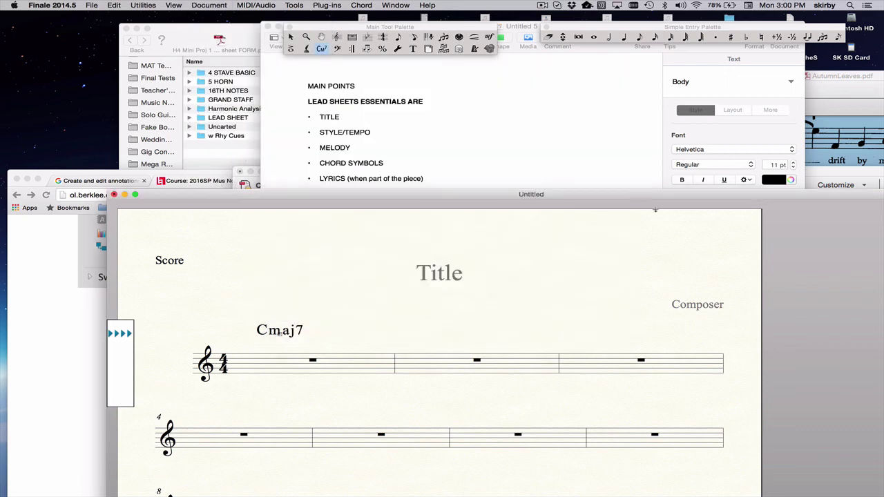
left_click(815, 76)
left_click_drag(814, 76, 501, 51)
Deselect the PDF page and scroll down through sections A and B of the lead sheet
scroll(507, 185, "up", 5)
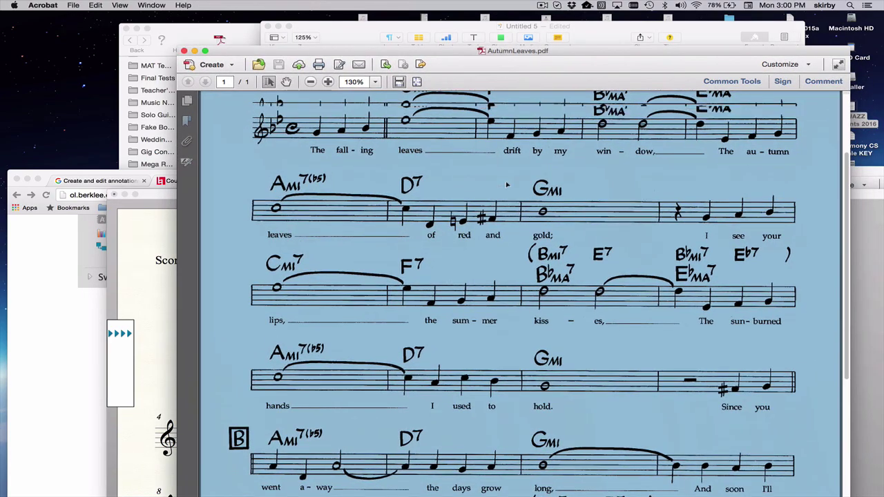
left_click(506, 185)
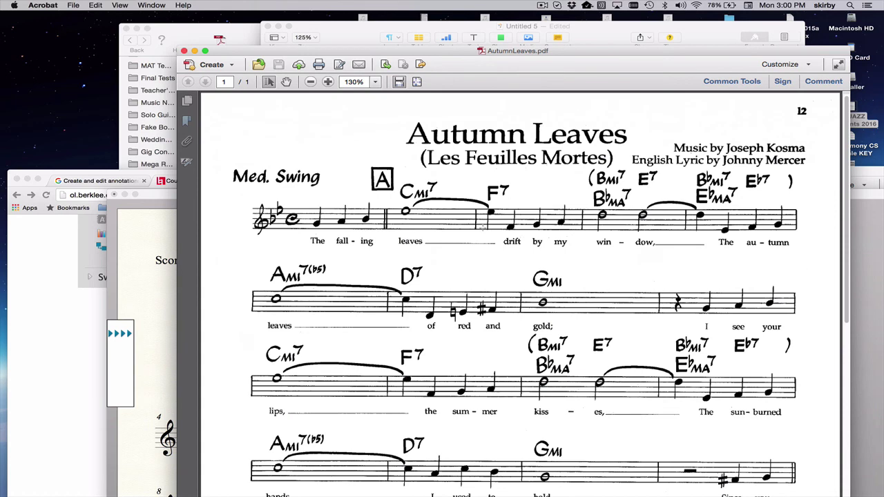
scroll(482, 226, "down", 3)
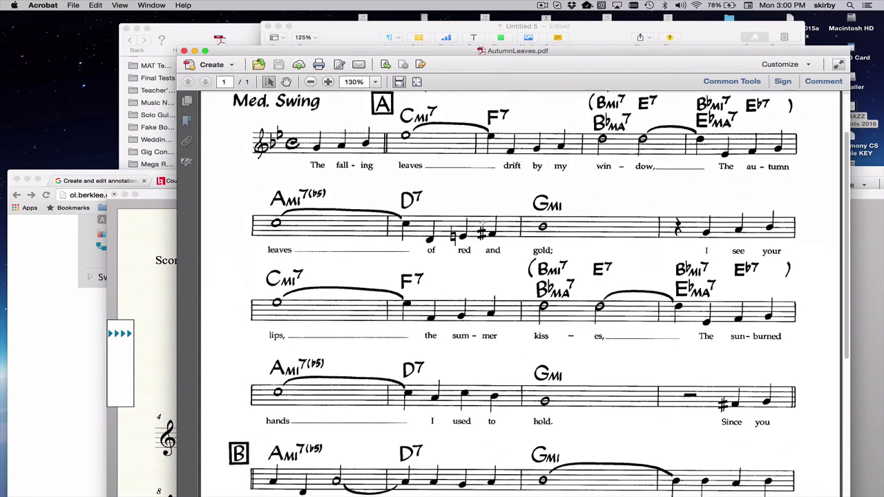
scroll(481, 224, "down", 5)
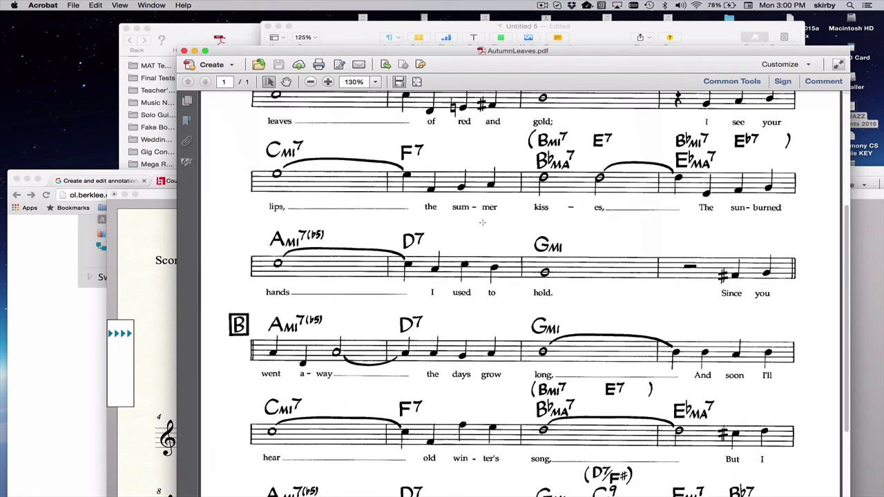
scroll(481, 222, "down", 5)
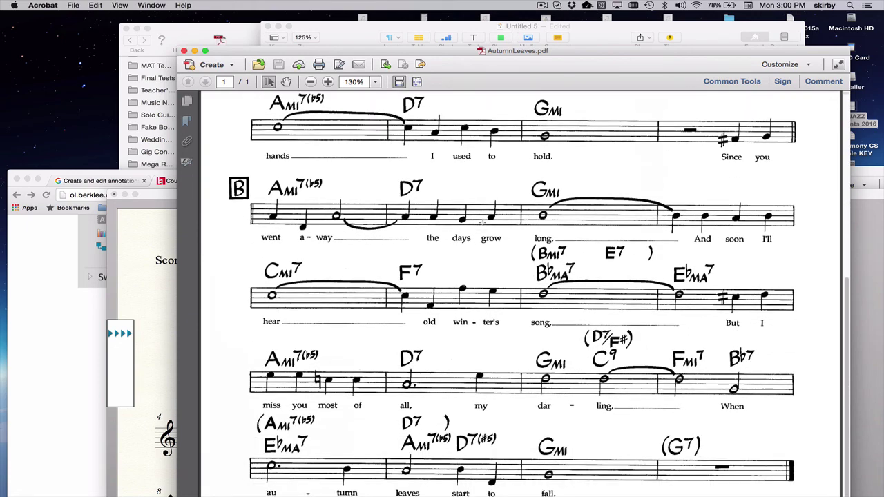
right_click(482, 222)
left_click(414, 246)
Scroll back up the Autumn Leaves lead sheet to its title
scroll(412, 241, "up", 10)
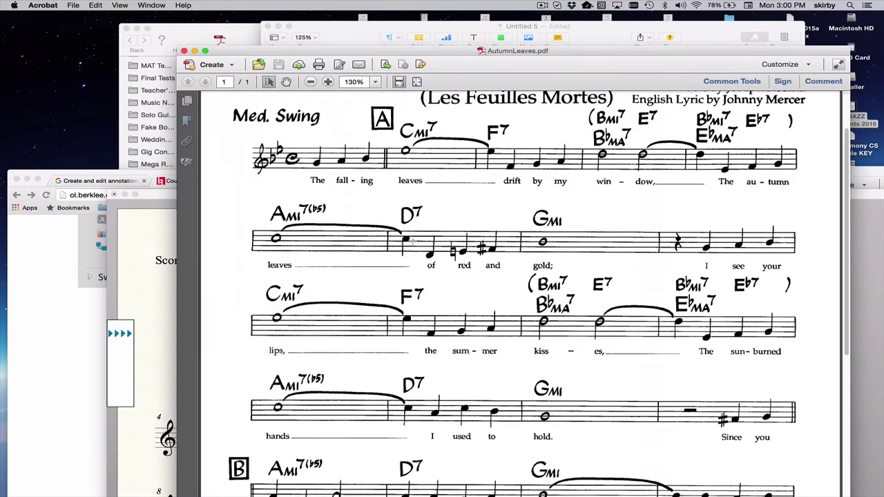
scroll(412, 241, "up", 2)
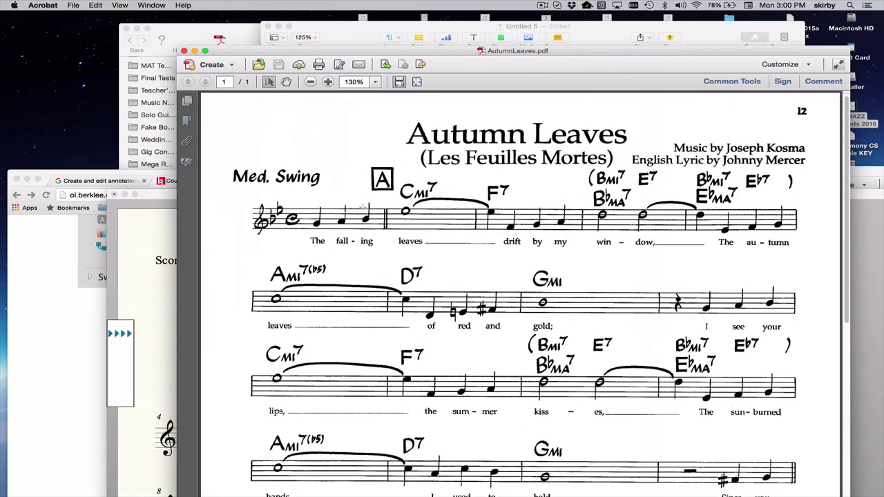
scroll(327, 229, "down", 6)
scroll(326, 229, "down", 6)
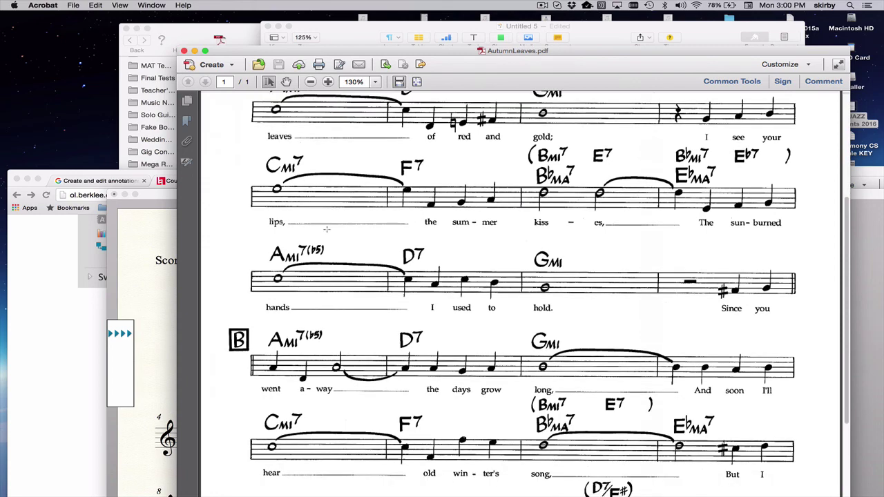
scroll(326, 229, "up", 9)
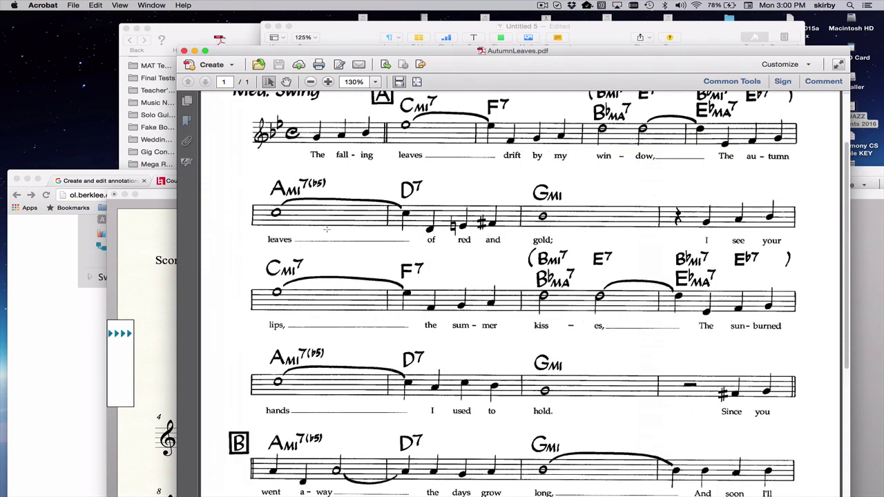
scroll(327, 229, "up", 3)
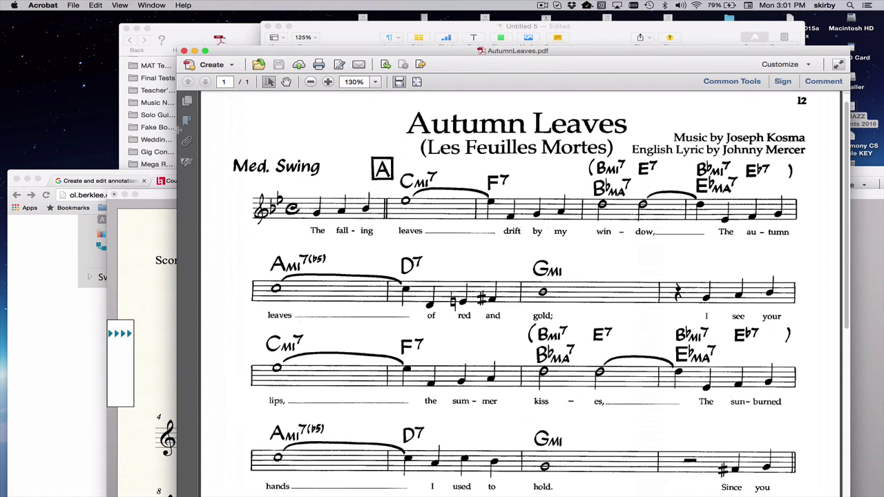
Close the existing untitled Finale score without saving
left_click(166, 232)
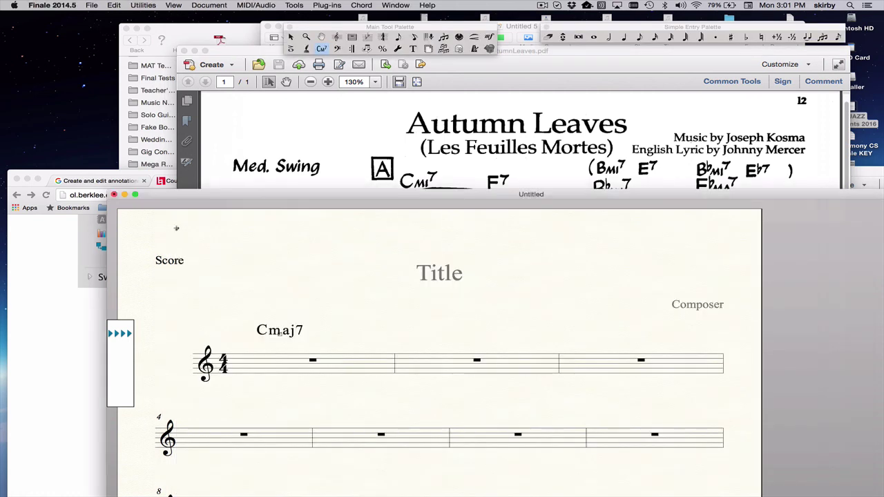
left_click_drag(245, 196, 246, 121)
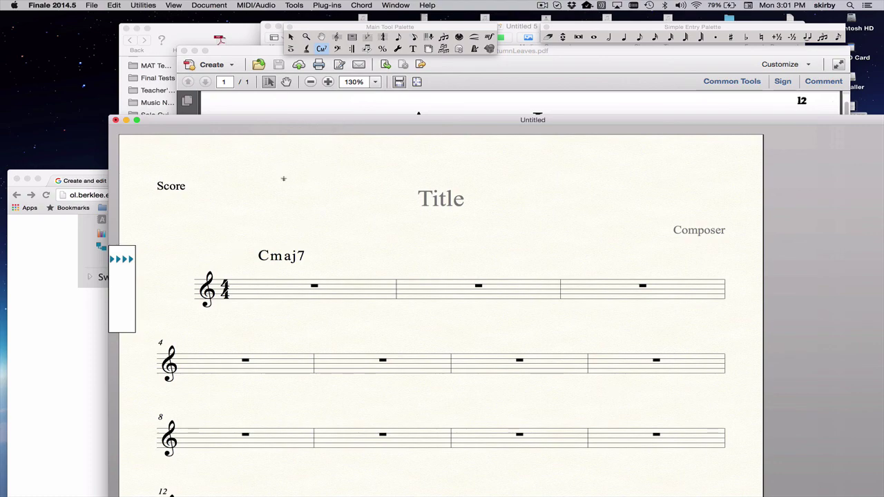
left_click(116, 120)
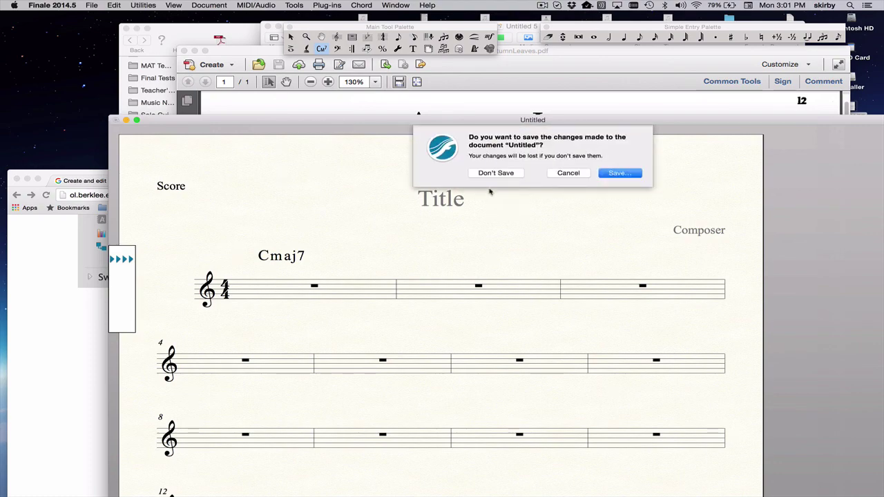
left_click(494, 176)
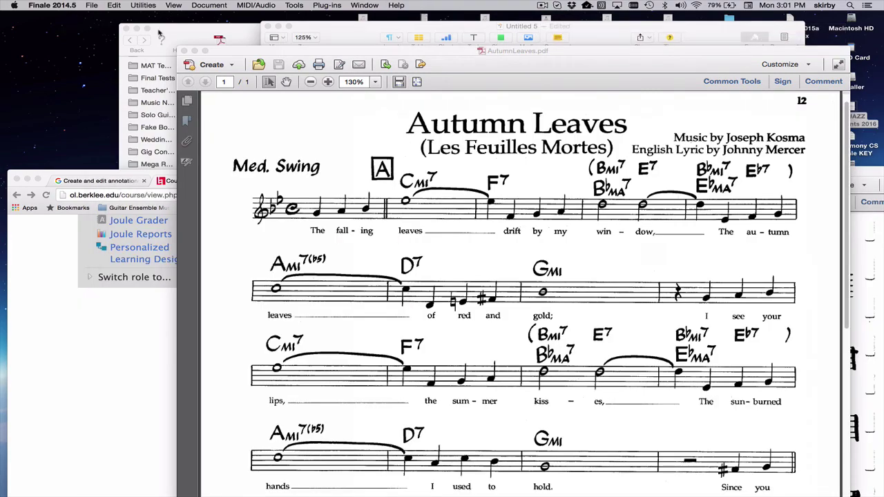
Start a new score with File > New > Document With Setup Wizard
left_click(91, 6)
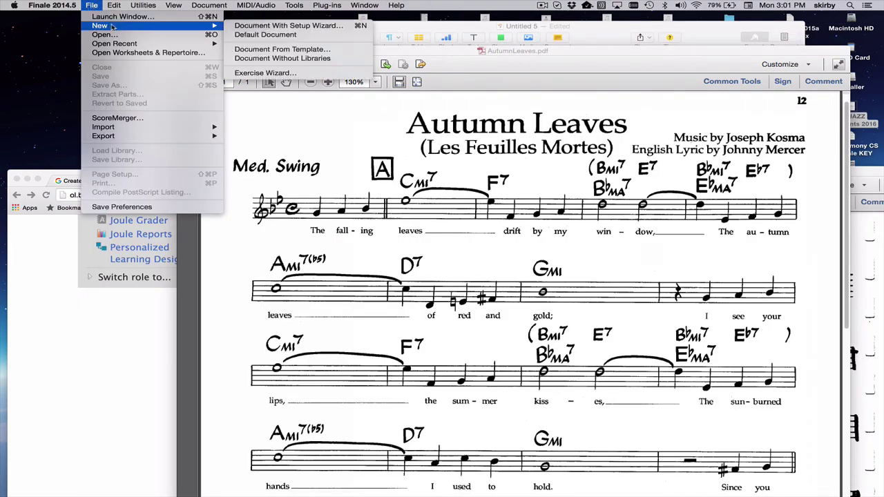
mouse_move(121, 25)
left_click(240, 26)
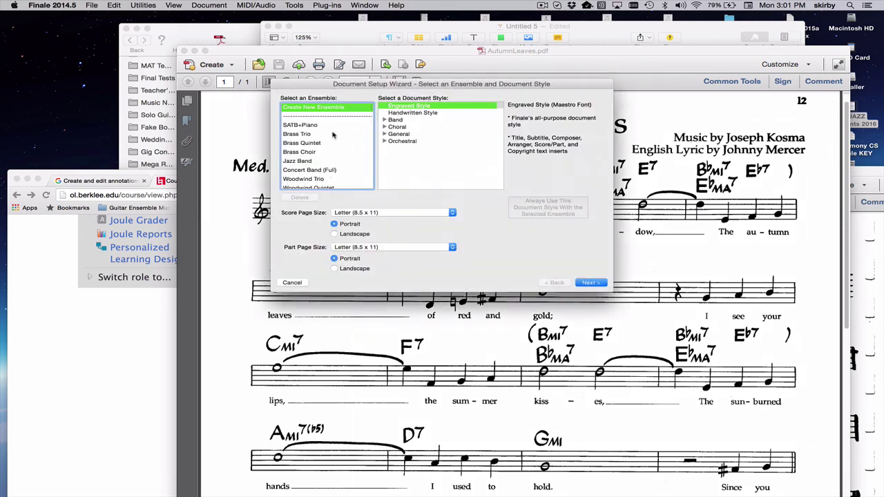
scroll(332, 136, "down", 5)
scroll(332, 135, "up", 5)
left_click(599, 283)
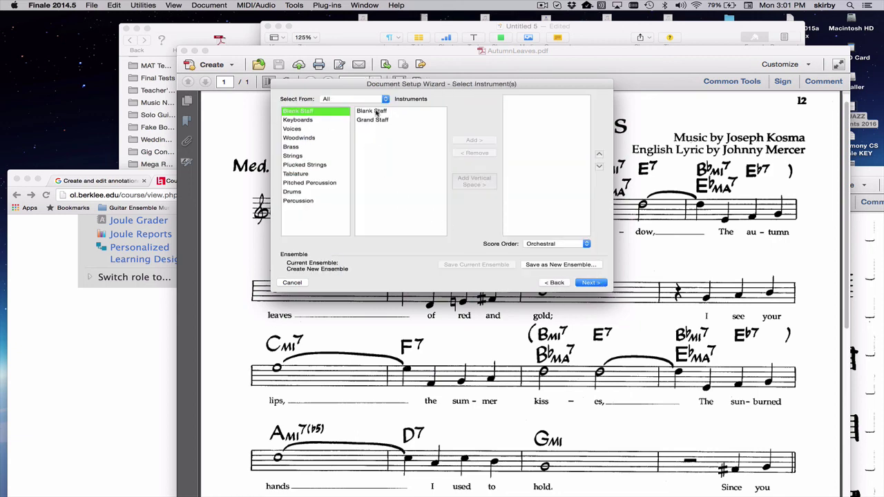
left_click(555, 282)
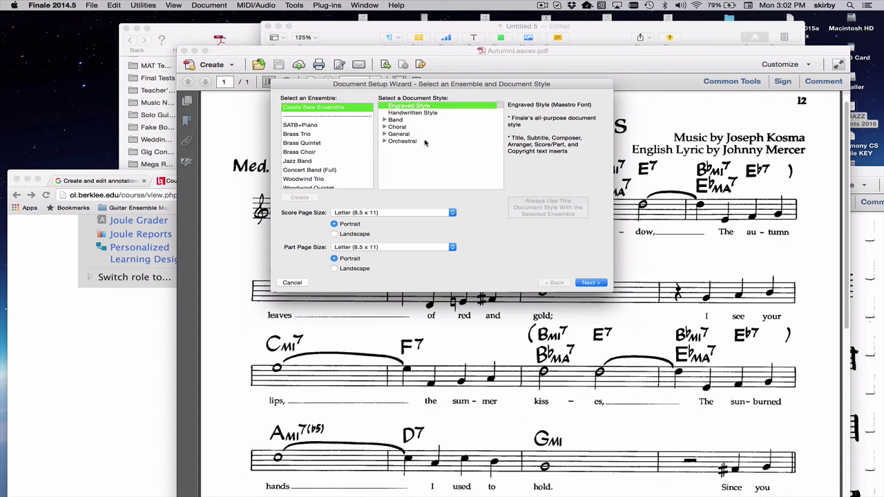
Choose Handwritten Style, add a Blank Staff, and finish the wizard with default score settings
left_click(411, 113)
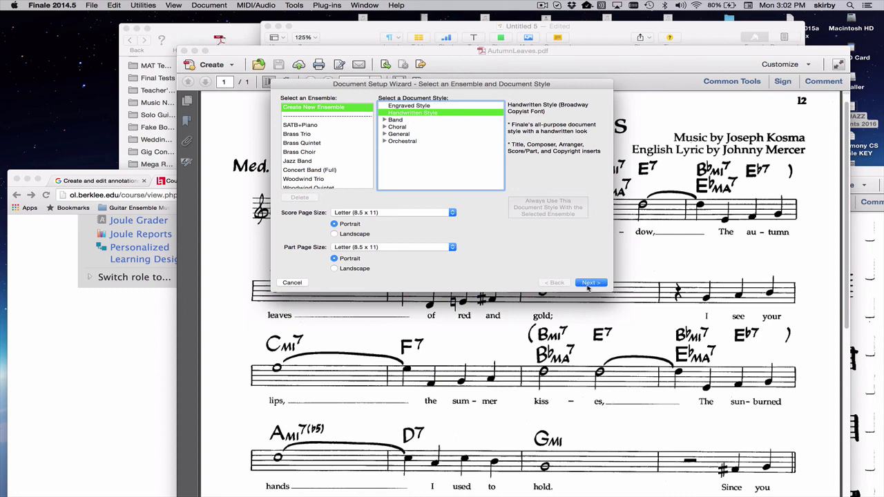
left_click(582, 283)
left_click(365, 114)
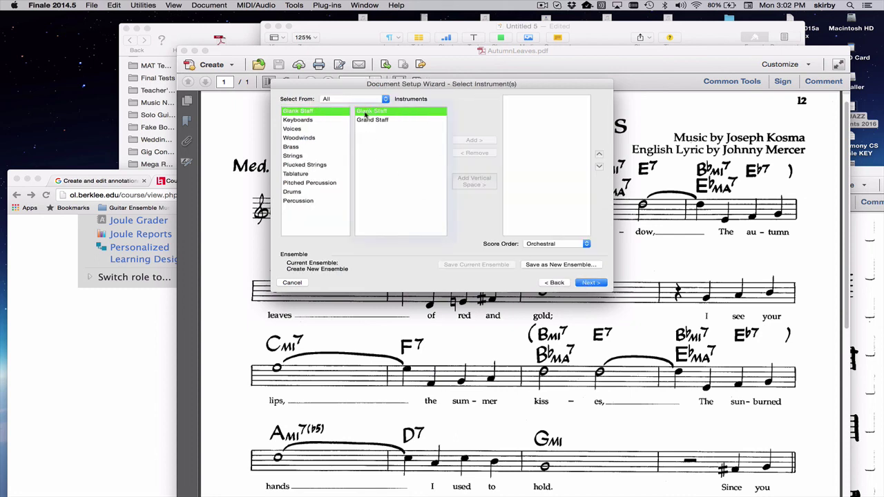
left_click(474, 140)
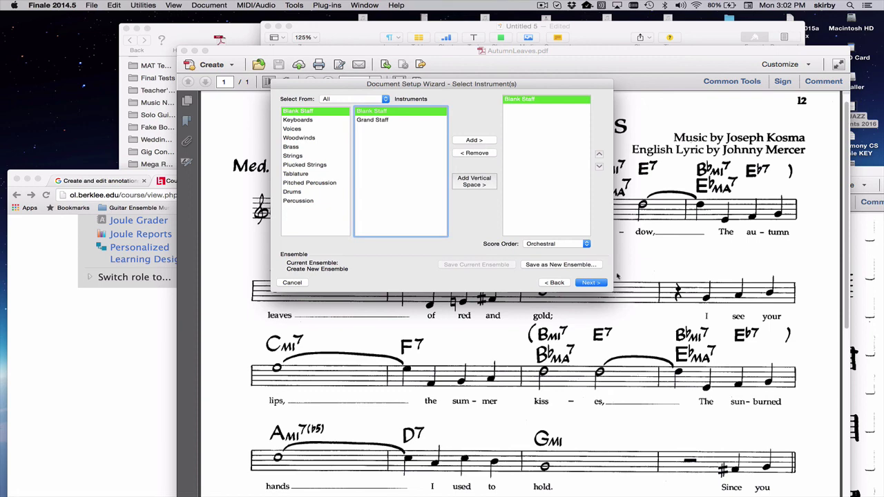
left_click(591, 284)
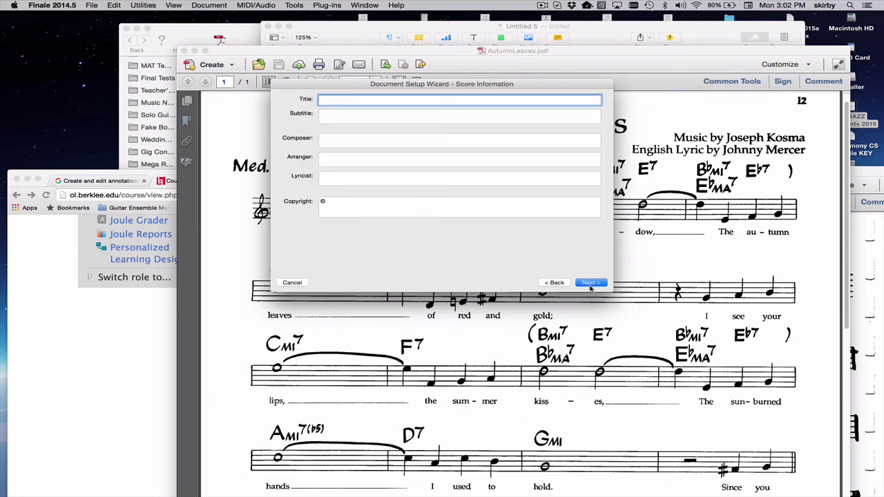
left_click(590, 285)
left_click(591, 284)
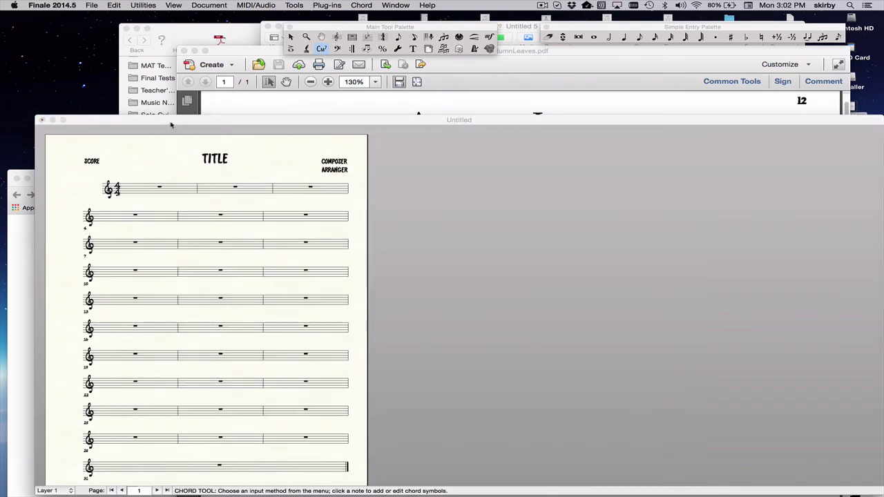
Select all measures and use Fit Measures (Cmd+M) to set 4 measures per system
left_click_drag(170, 125, 267, 125)
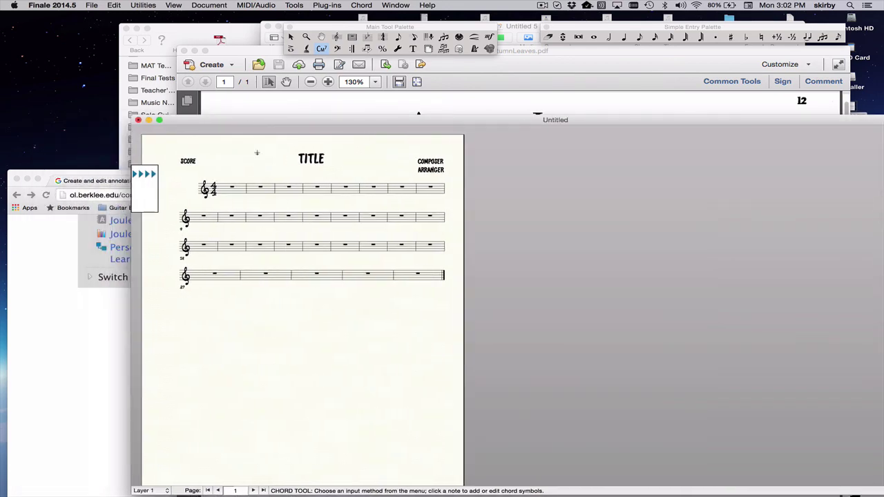
key("Escape")
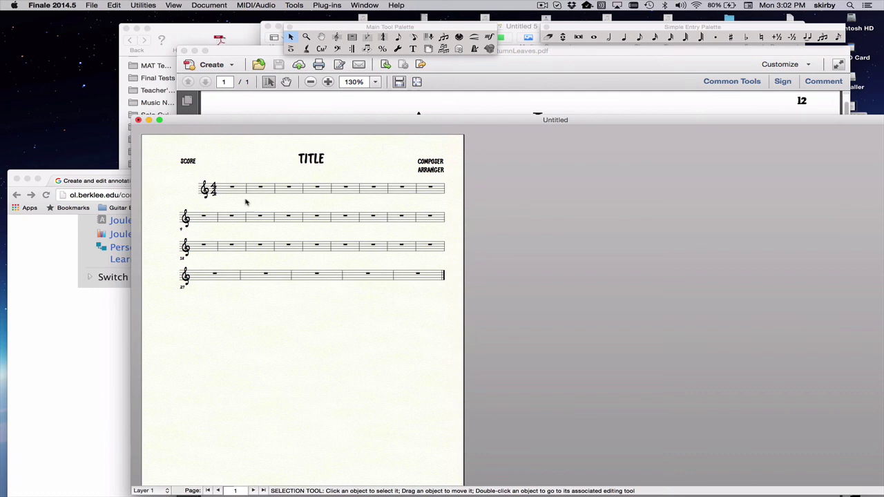
left_click(235, 194)
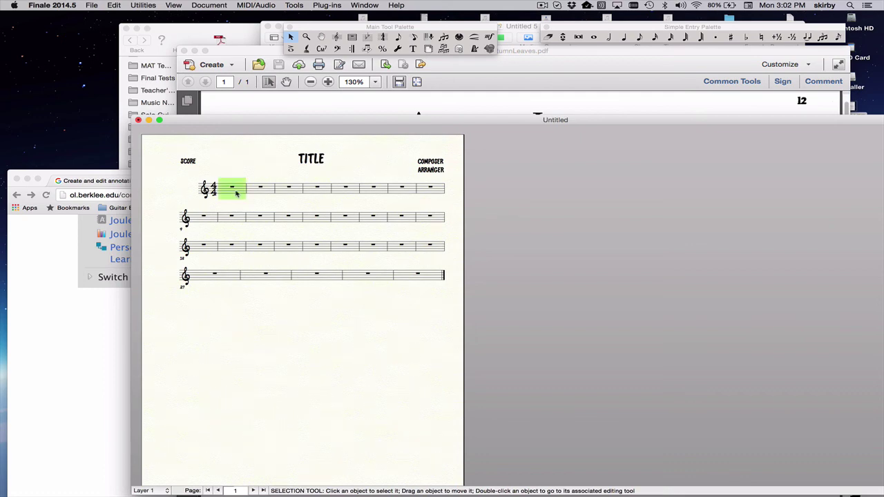
key("super+a")
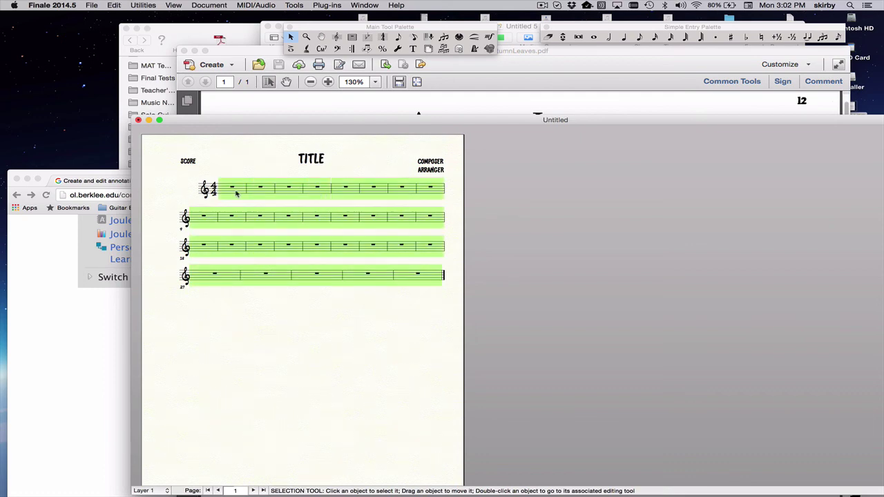
key("super+m")
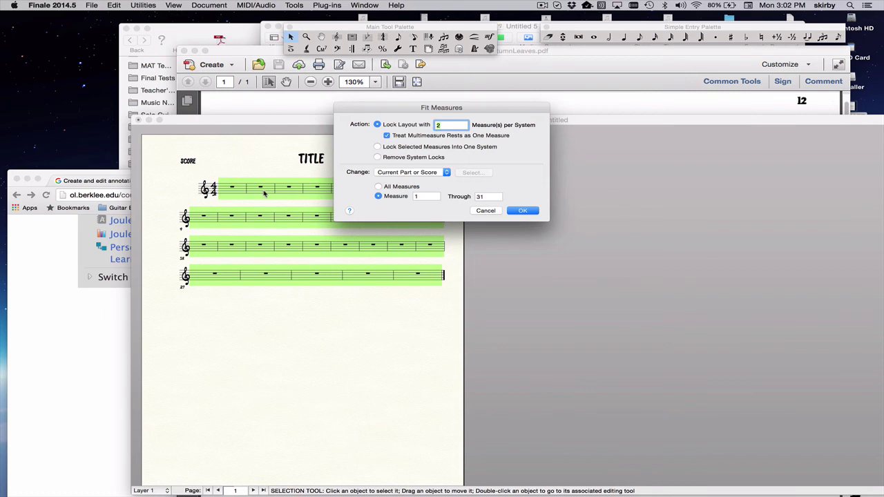
type("4")
key("Return")
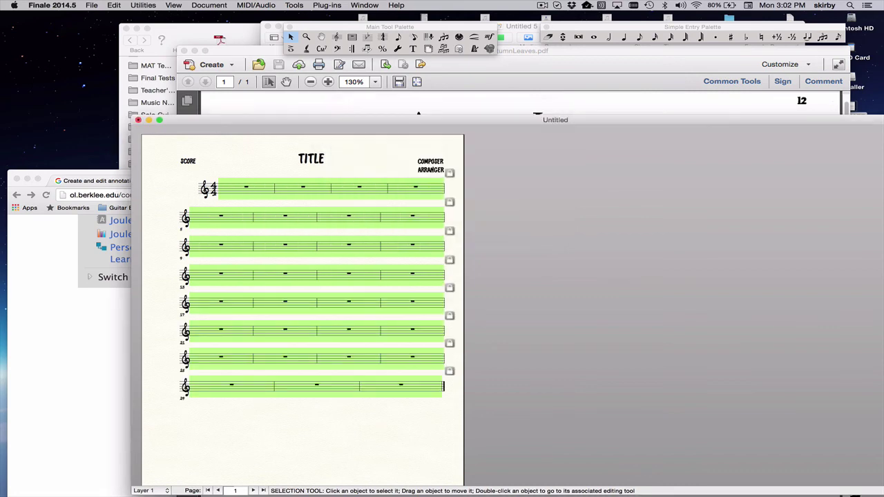
left_click(358, 164)
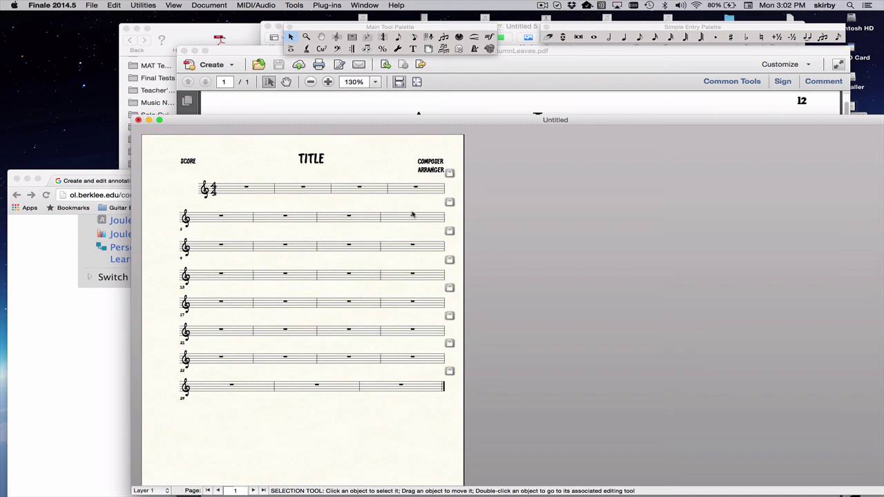
With the Page Layout Tool, select the right margin handles of all eight systems
left_click(428, 49)
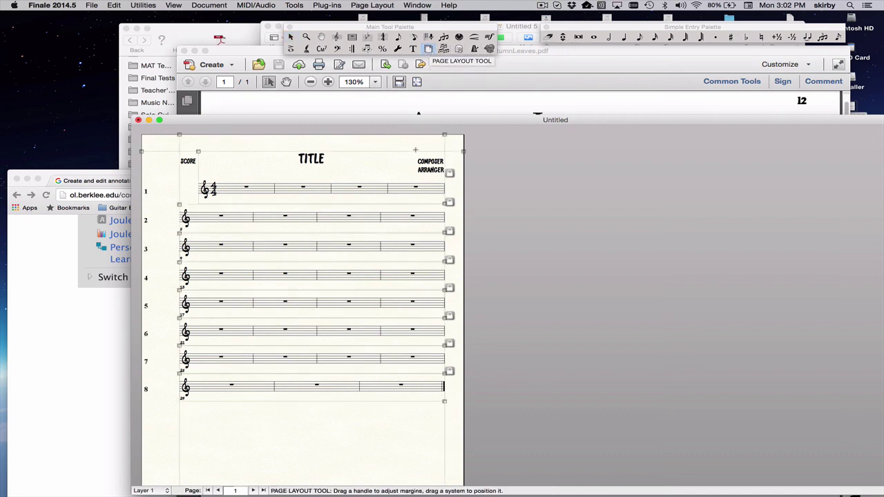
left_click_drag(415, 136, 473, 442)
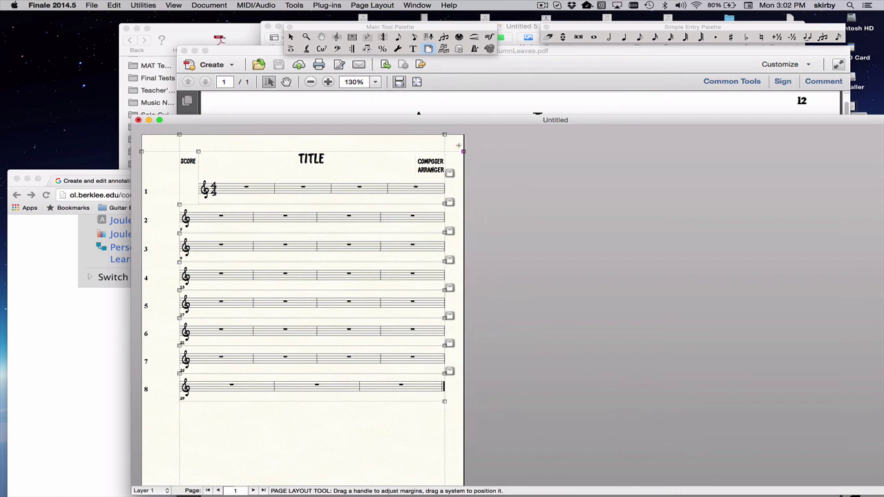
left_click_drag(456, 154, 415, 416)
Nudge the systems apart with the Down arrow, undo one nudge, and raise system 7 onto page one
key("Down")
key("Down")
key("Down")
key("Down")
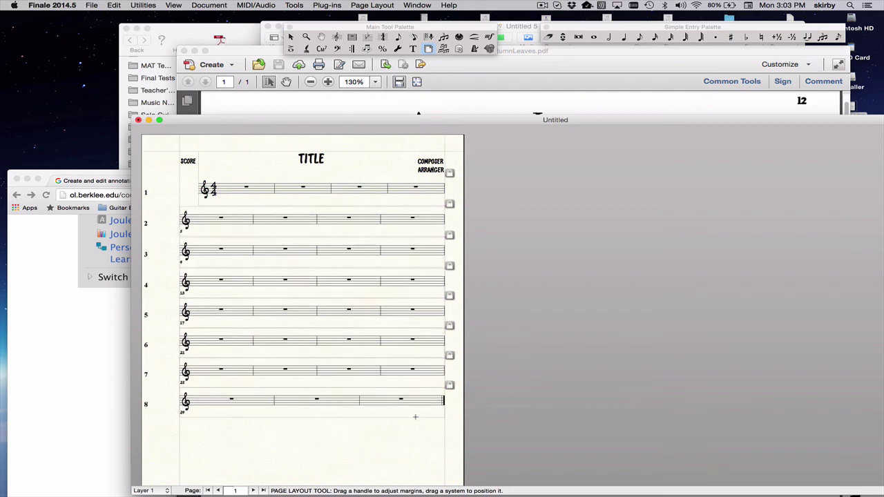
key("Down")
key("Down")
key("Down")
key("Down")
key("Down")
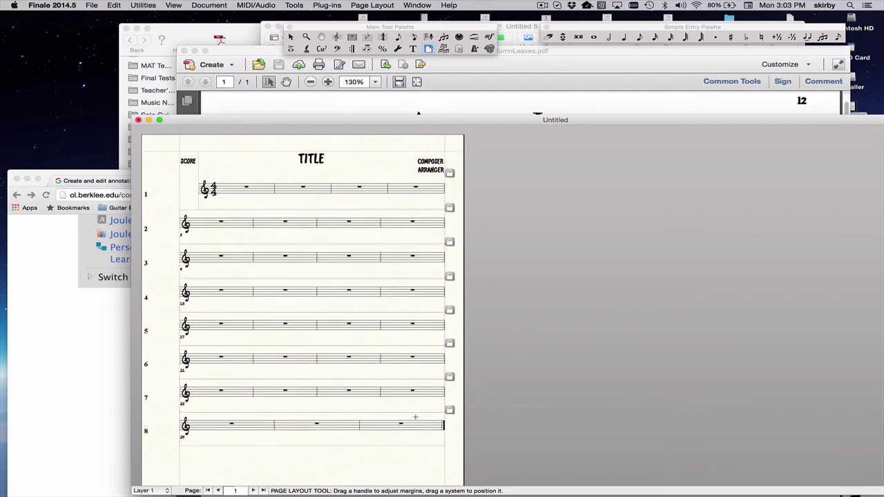
key("Down")
key("Down")
key("Down")
key("Down")
key("Down")
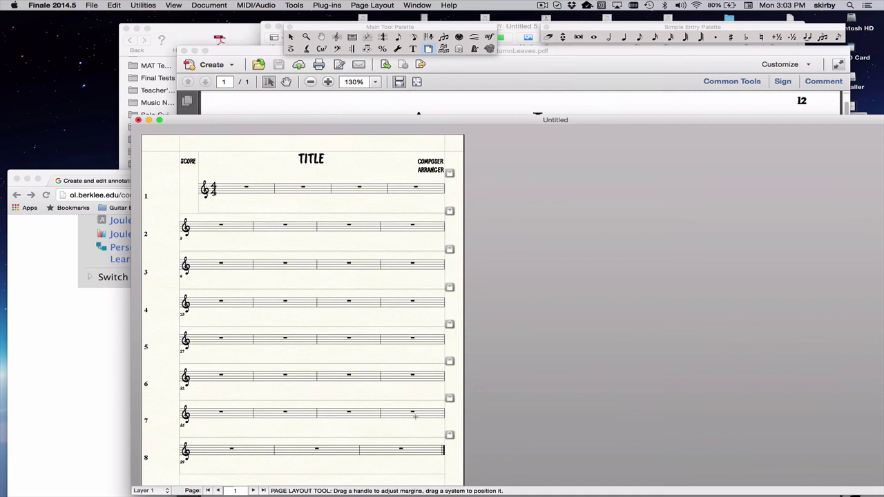
key("Down")
key("Down")
key("Down")
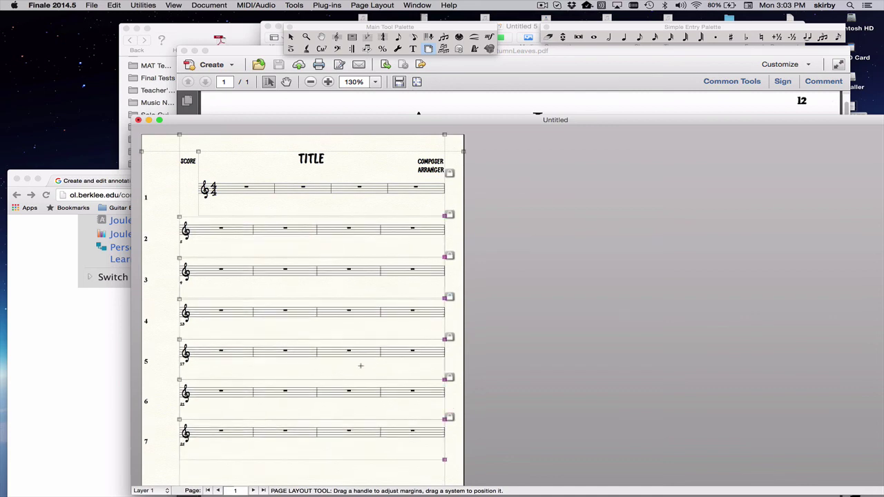
scroll(359, 365, "down", 2)
key("Down")
key("Down")
key("Down")
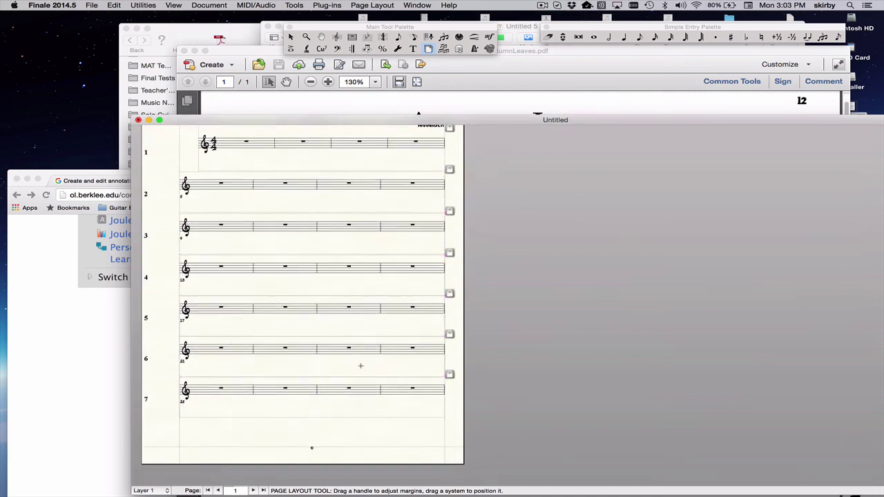
key("Down")
key("Down")
key("Down")
key("Down")
key("Down")
key("Down")
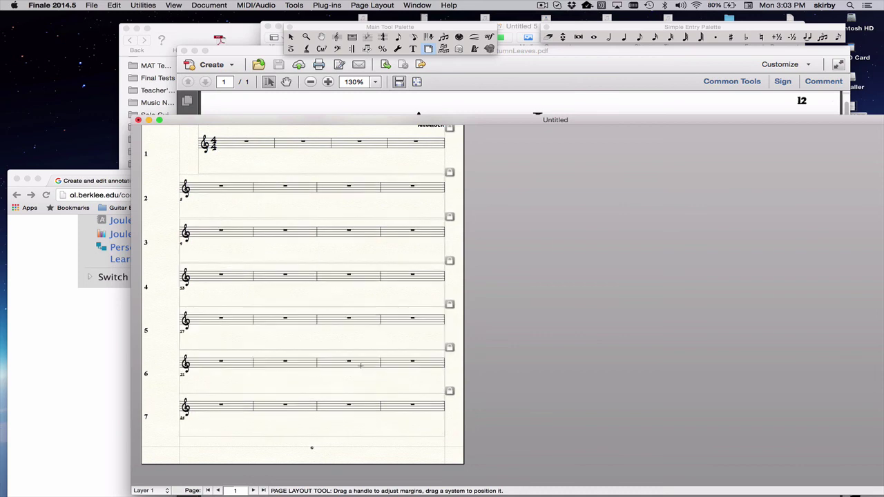
key("Down")
key("Down")
key("Down")
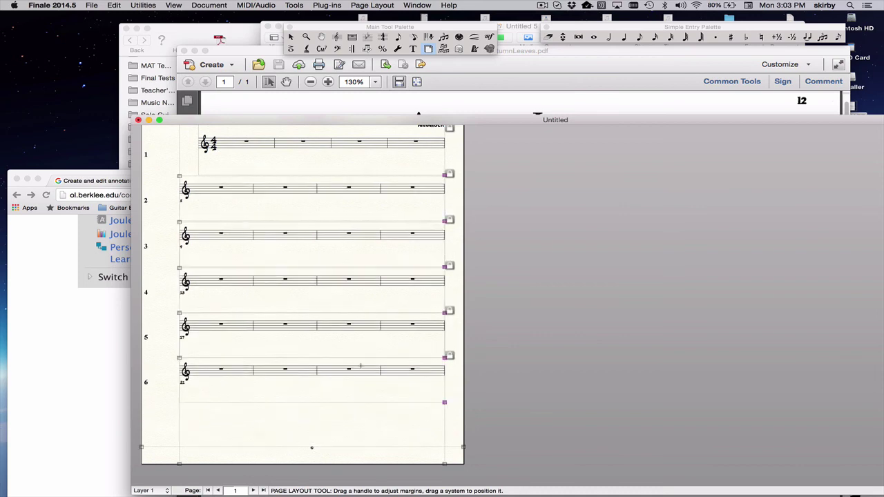
key("super+z")
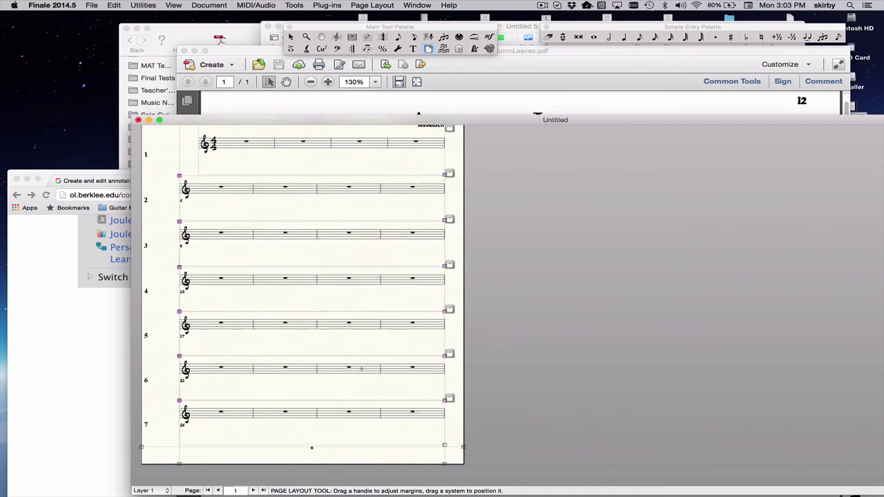
left_click_drag(444, 446, 444, 435)
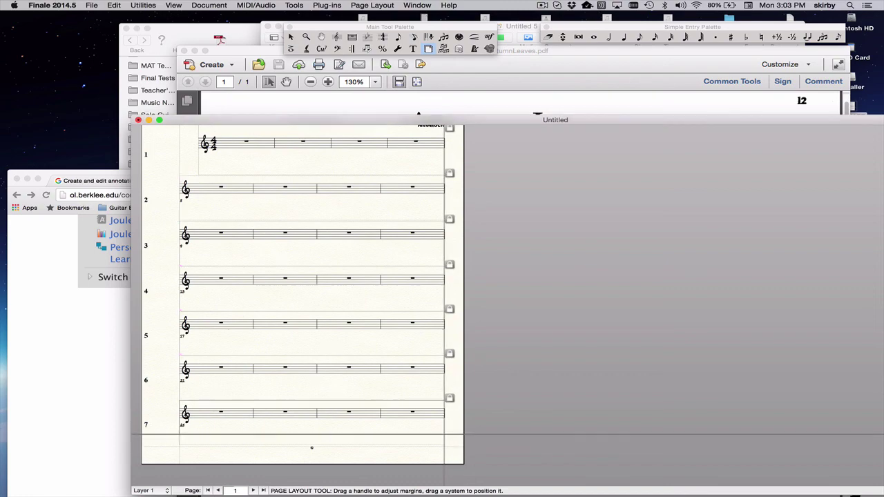
left_click(625, 102)
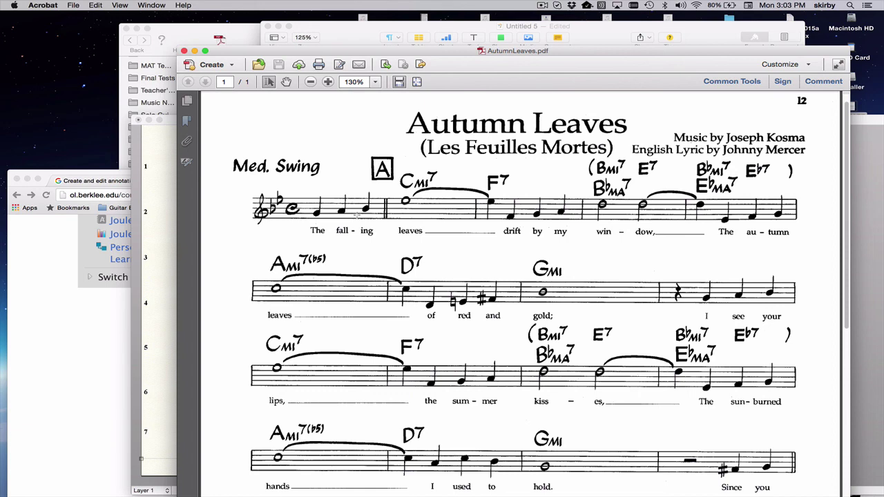
Insert one measure stack at the start of the score
left_click(171, 320)
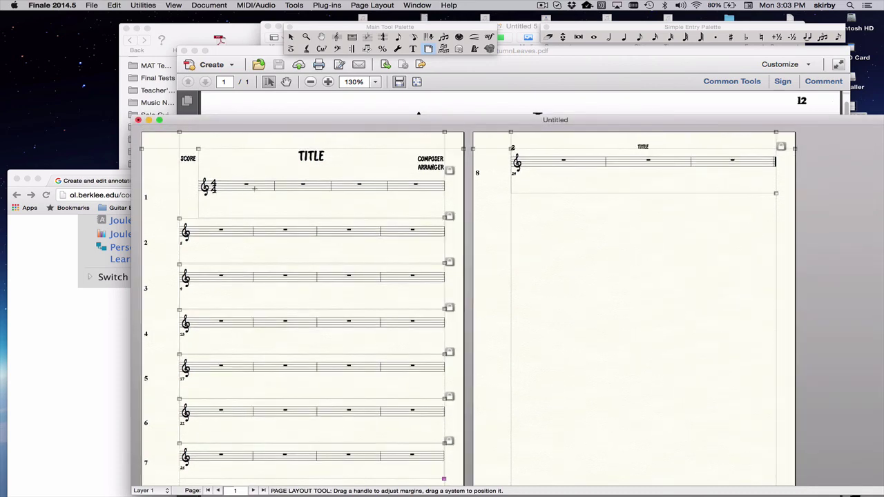
key("Escape")
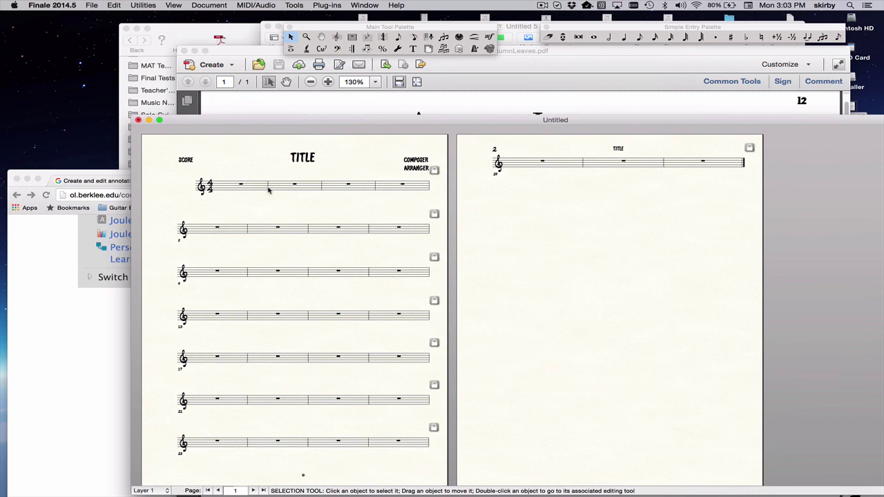
left_click(287, 190)
right_click(287, 190)
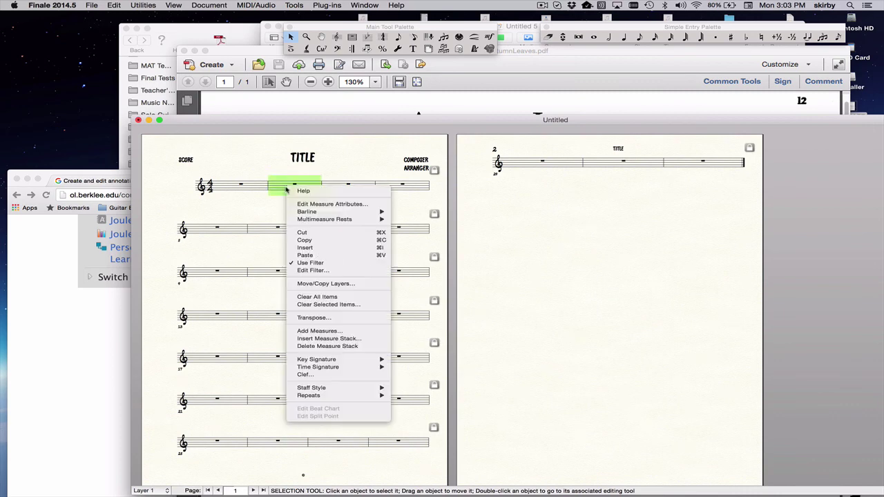
left_click(344, 339)
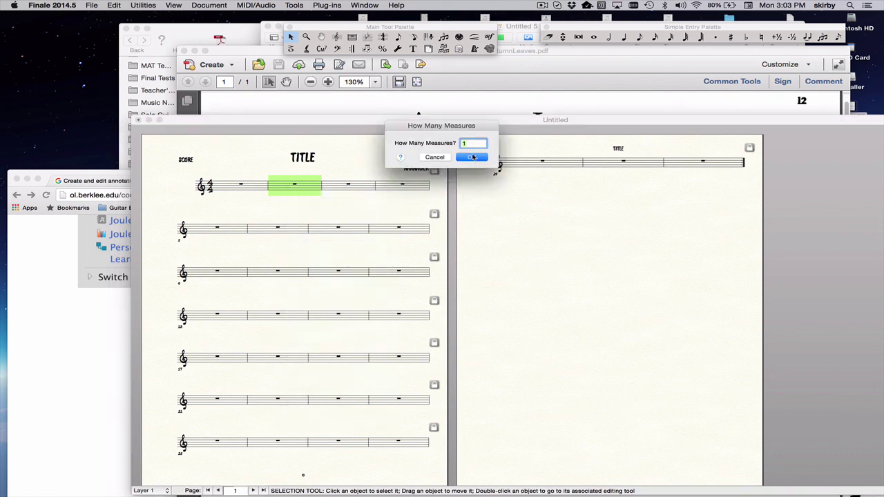
left_click(472, 158)
Make measure 1 a dotted-half-note pickup via Document > Pickup Measure
left_click(237, 185)
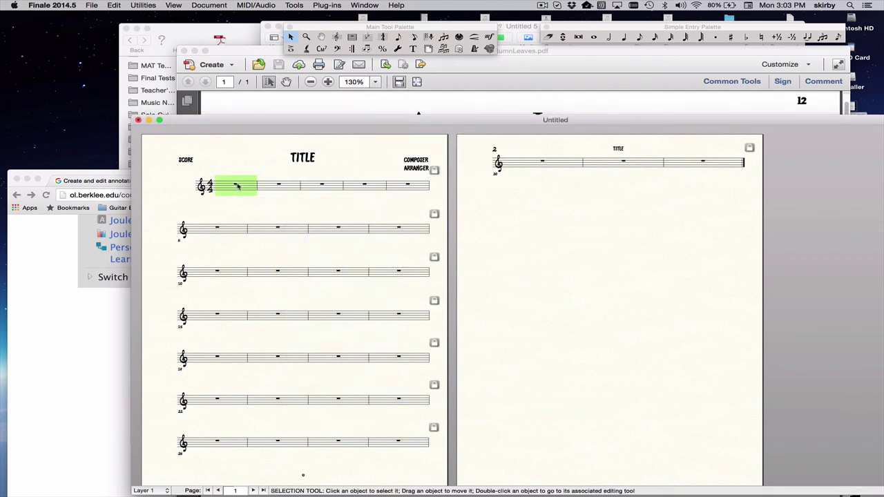
left_click(216, 5)
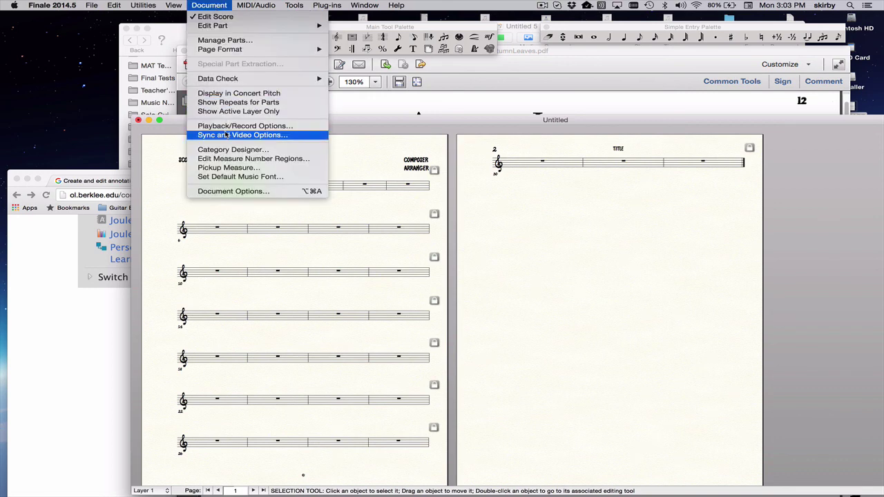
left_click(227, 167)
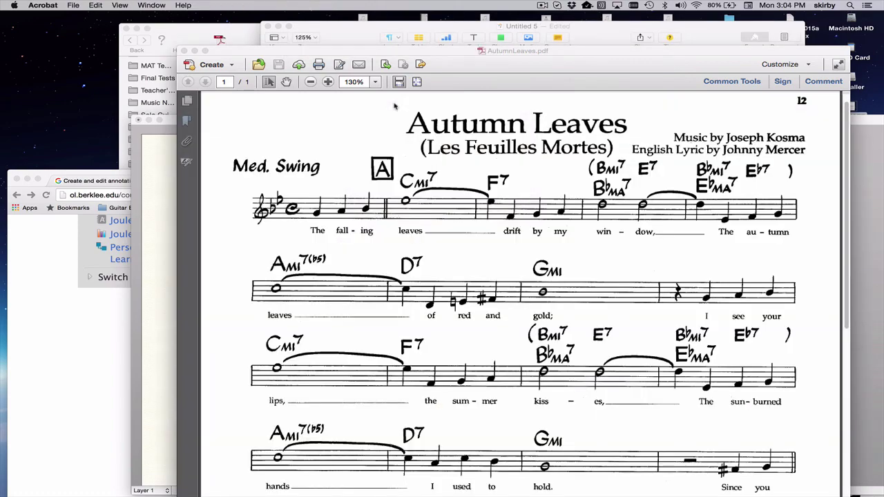
left_click(395, 107)
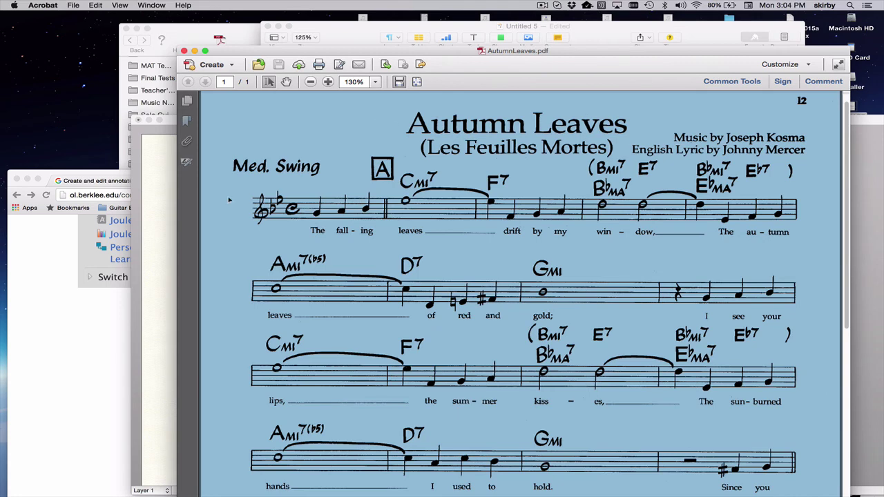
left_click(166, 216)
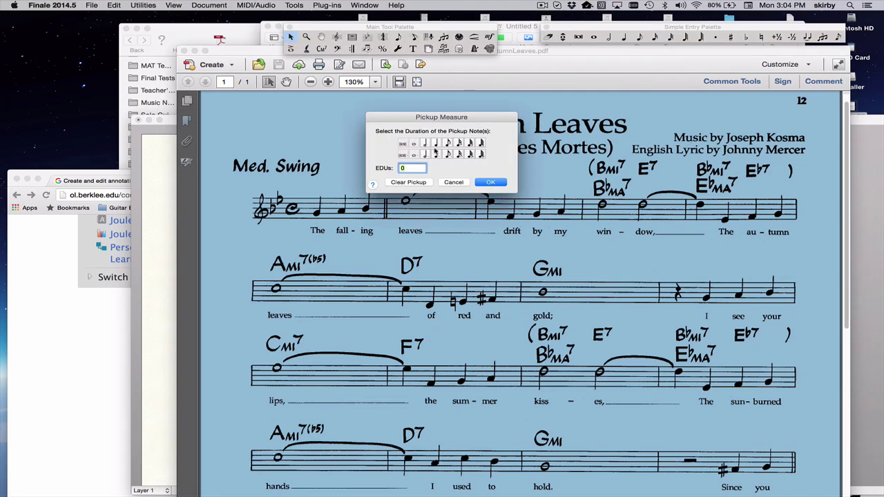
left_click(425, 154)
left_click(495, 182)
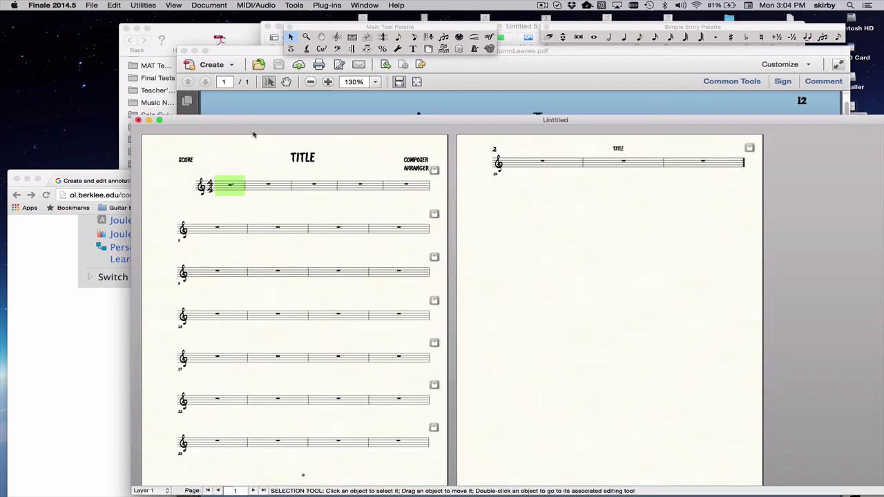
Enter quarter notes into the pickup measure with the Simple Entry quarter-note tool
left_click_drag(252, 121, 595, 110)
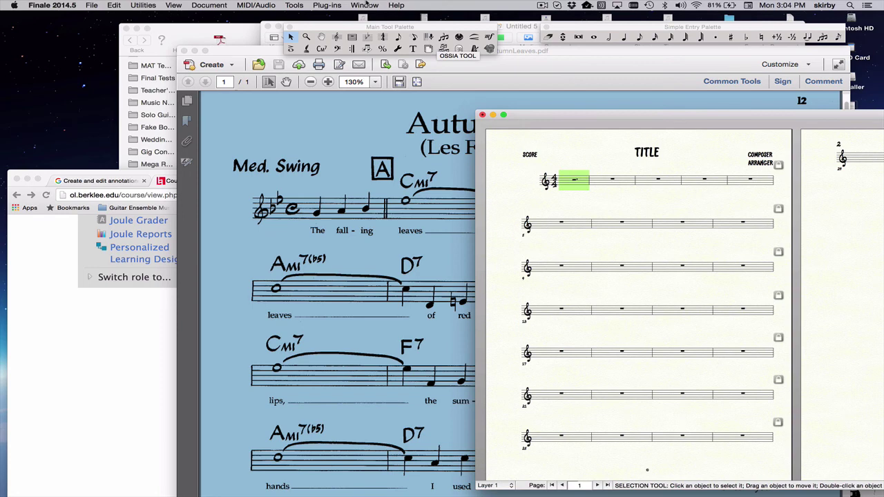
left_click(621, 38)
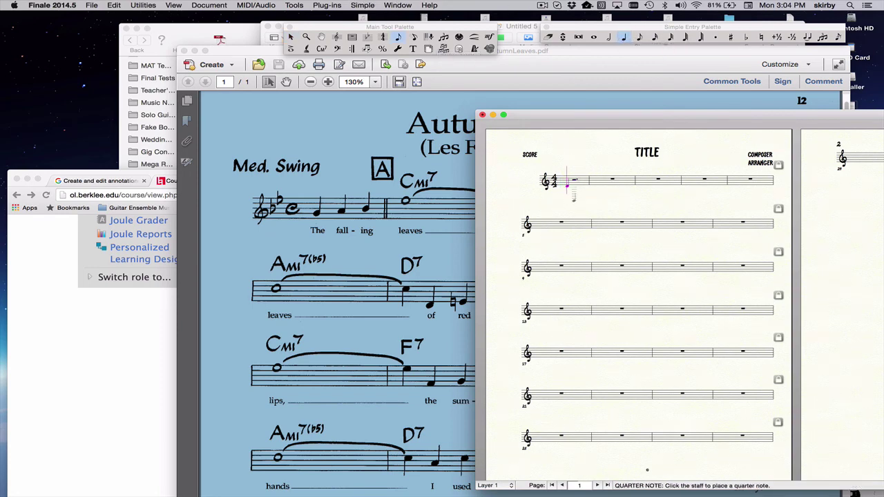
left_click(566, 184)
left_click(575, 181)
left_click(588, 181)
left_click(606, 181)
Give the pickup measure a double barline
key("Escape")
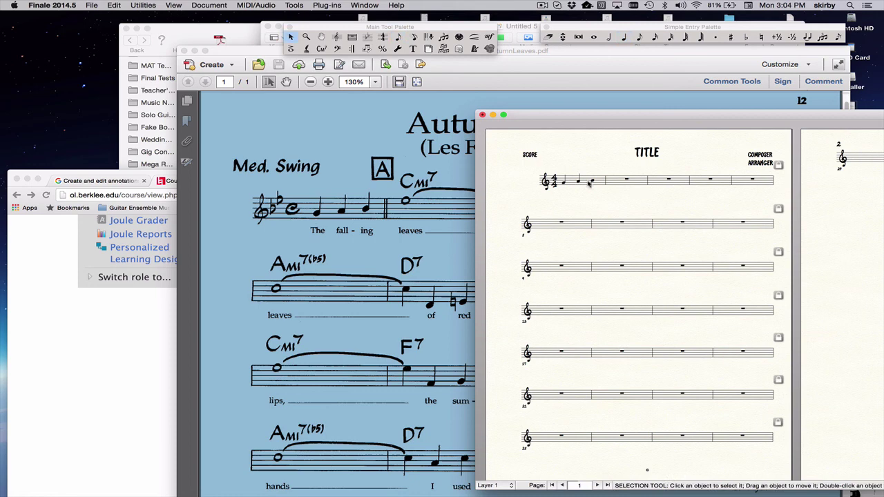
left_click(591, 184)
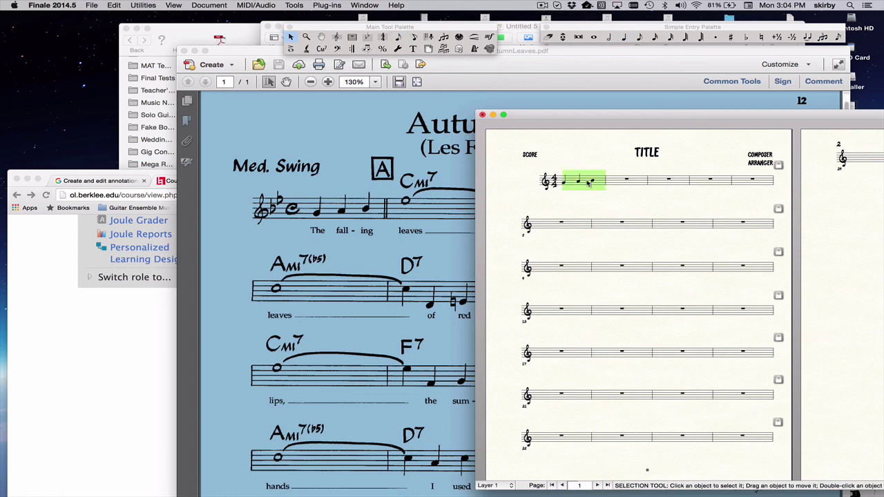
right_click(588, 181)
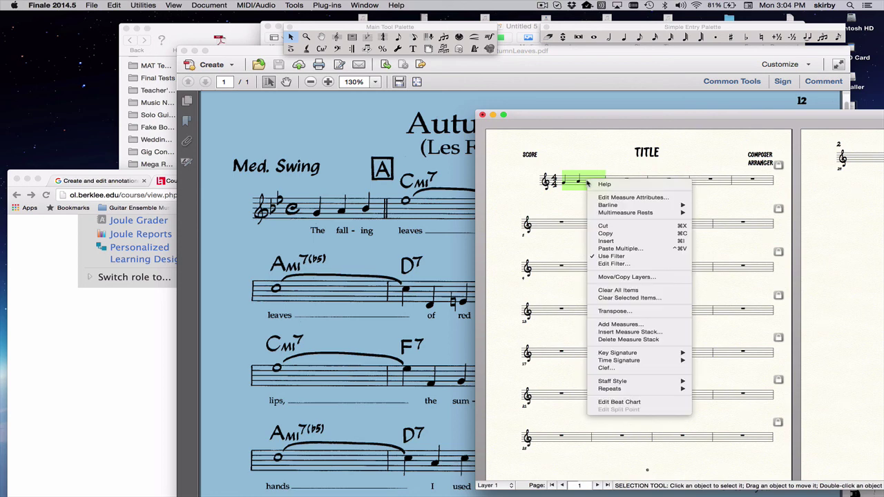
mouse_move(612, 206)
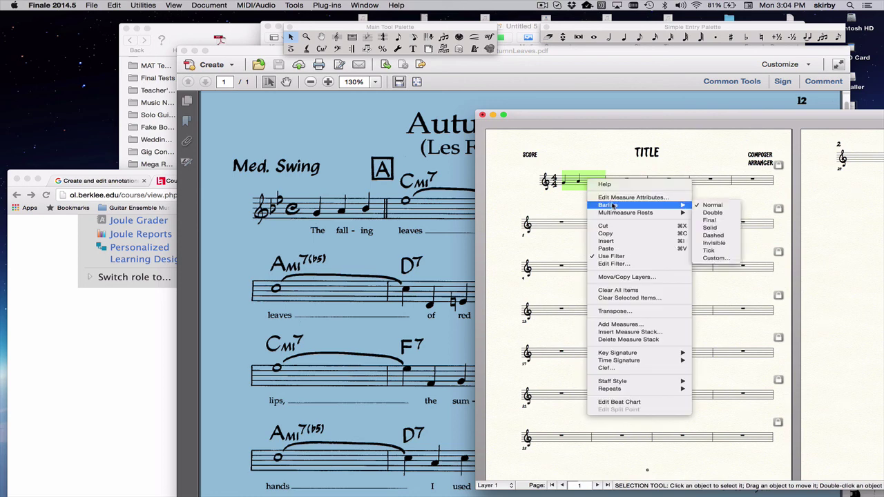
left_click(715, 213)
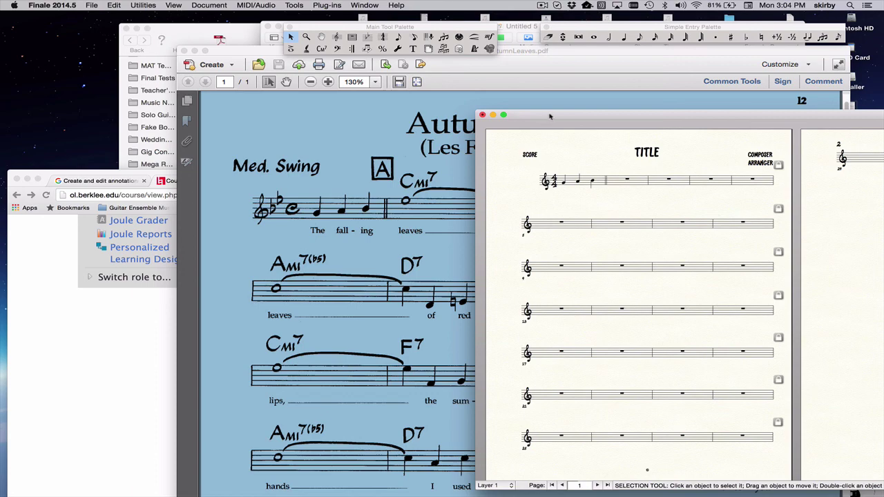
left_click_drag(550, 116, 405, 171)
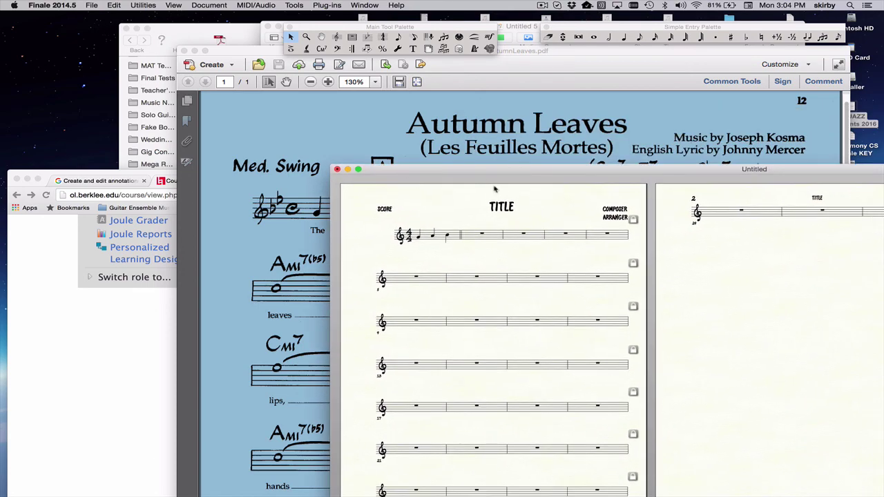
Select all measures and open the Key Signature settings, choosing Minor Key and G minor
left_click(444, 235)
key("super+a")
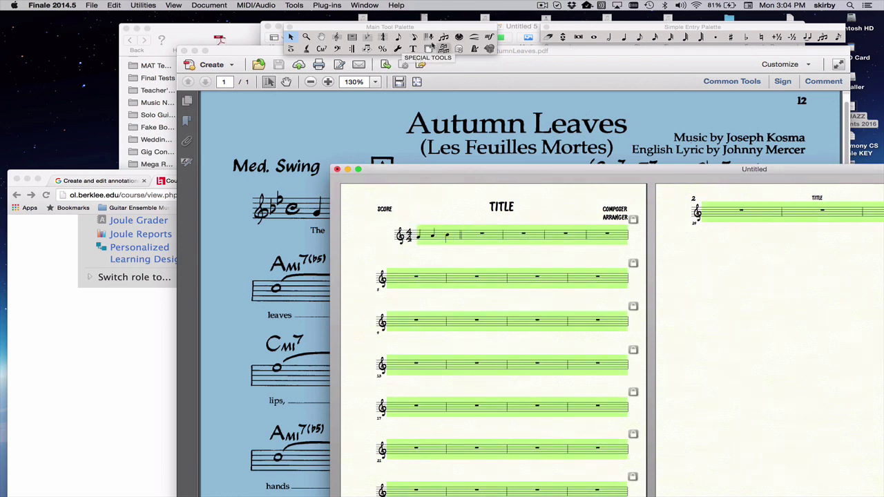
left_click(367, 37)
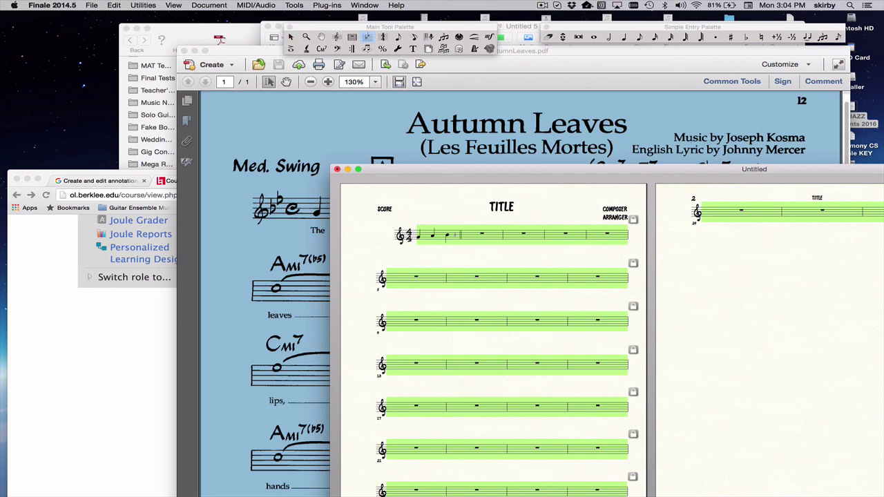
double_click(457, 236)
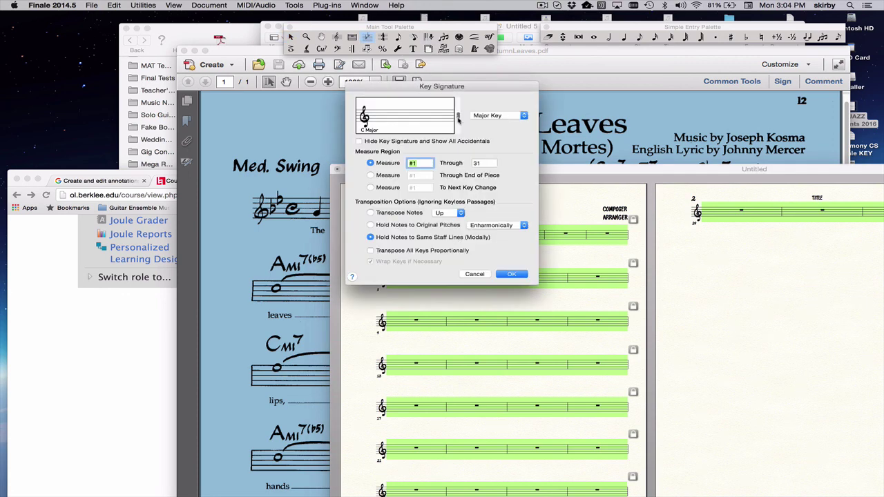
left_click(486, 115)
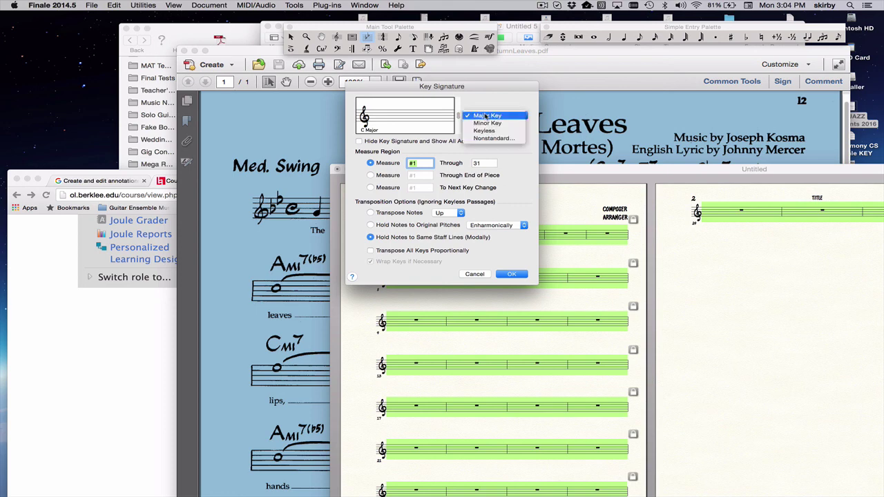
left_click(486, 124)
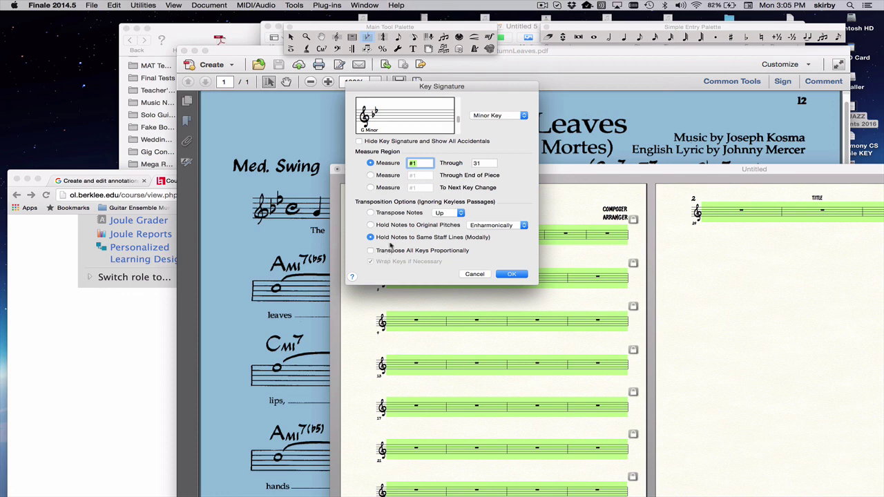
left_click(517, 275)
Set notes to hold on the same staff lines and apply the two-flat G minor key
left_click_drag(471, 86, 269, 60)
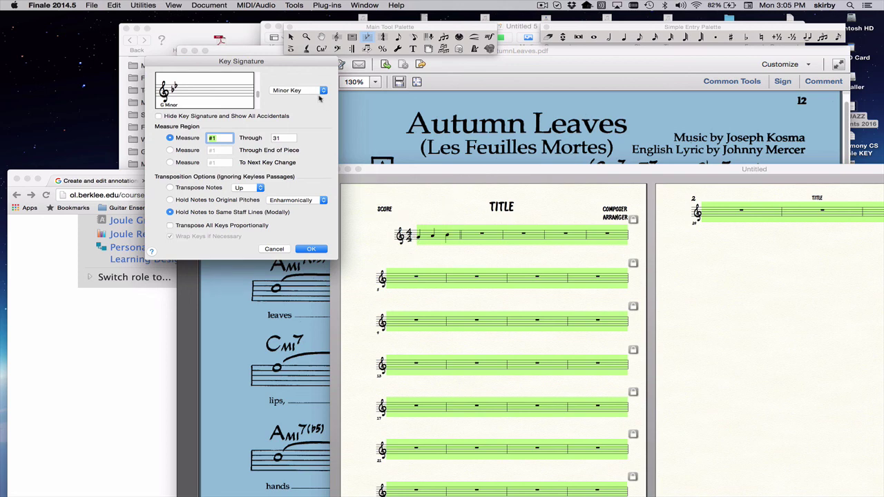
mouse_move(300, 65)
left_mouse_down()
mouse_move(197, 101)
mouse_move(306, 80)
left_mouse_up()
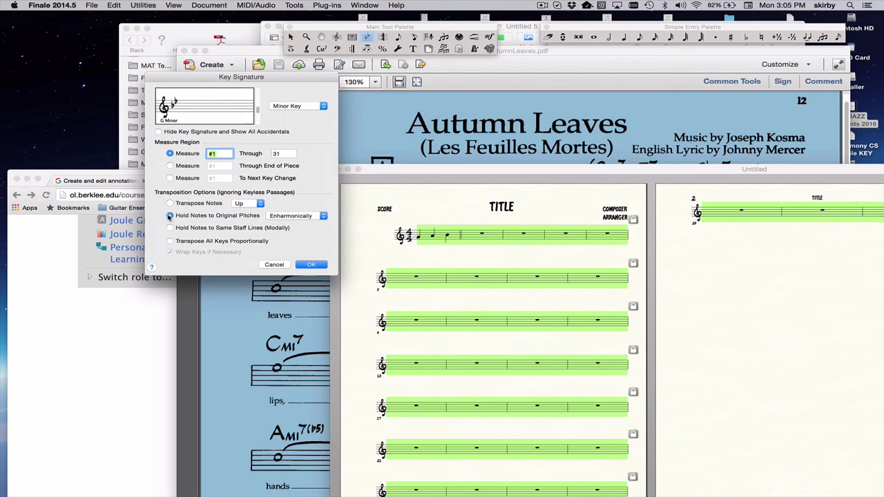
left_click(170, 228)
left_click(314, 264)
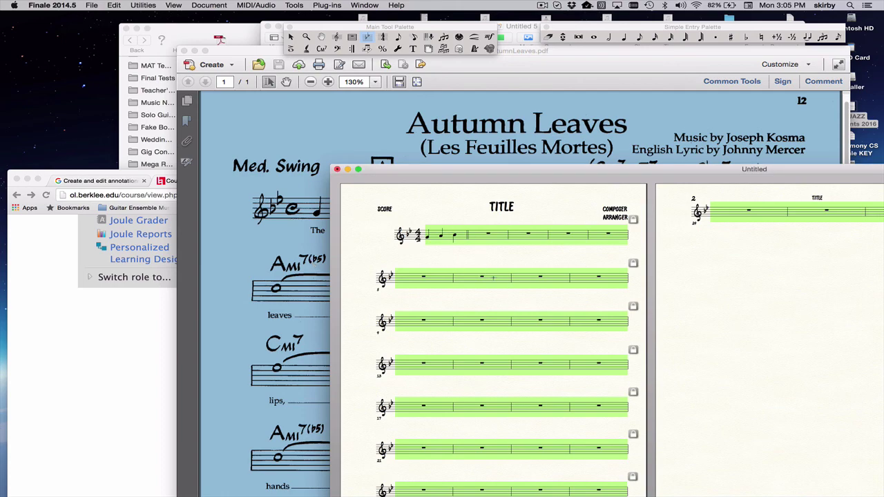
Fit all eight G minor systems onto page one and return to the Selection tool
key("super+h")
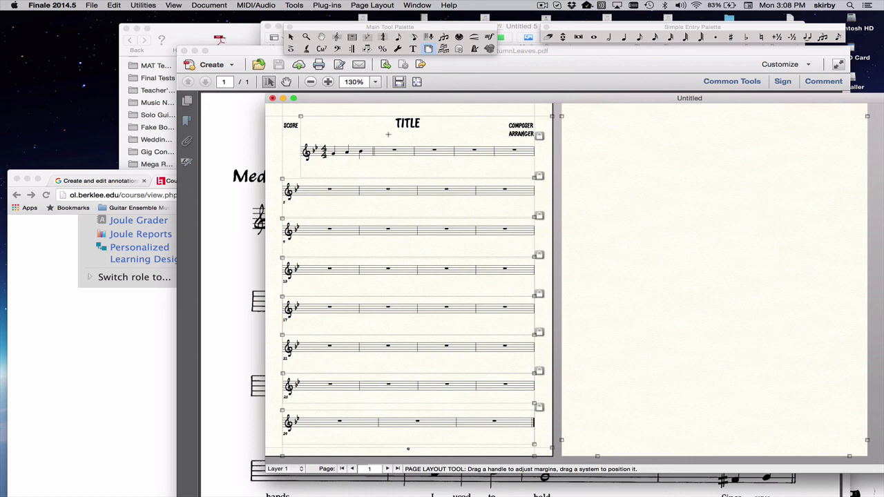
key("Escape")
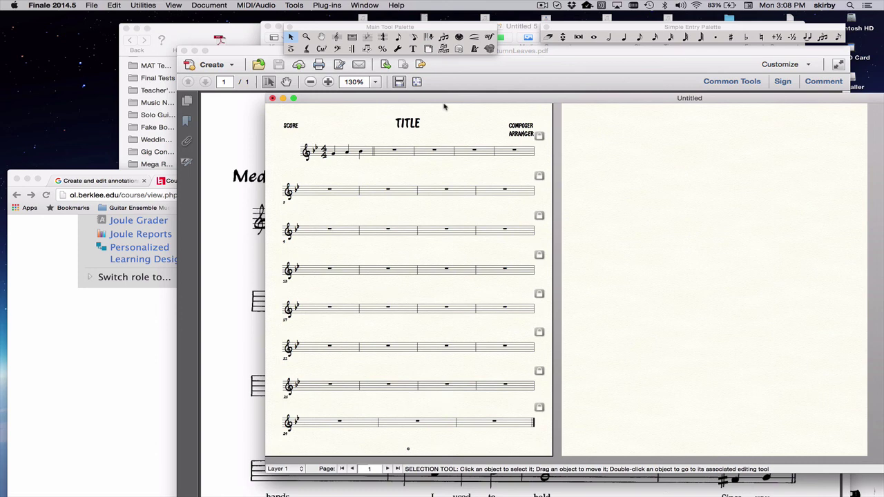
Nudge the TITLE block slightly up and right, keeping its text unchanged
left_click(407, 125)
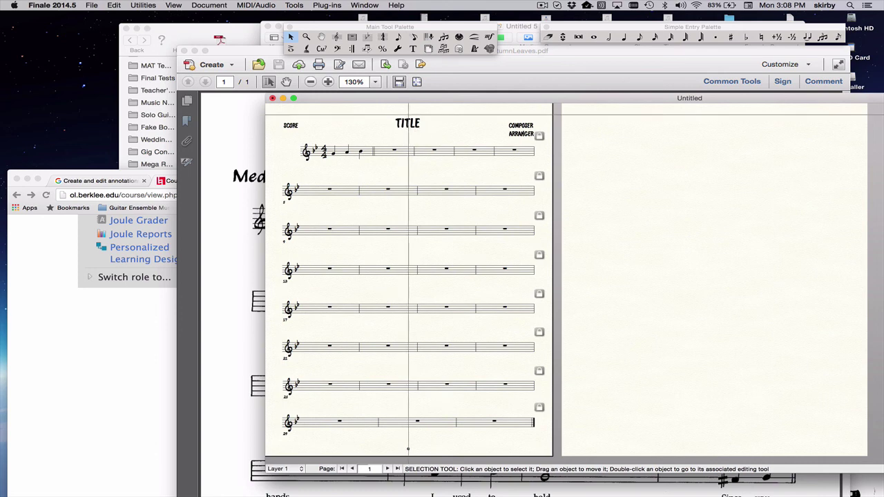
left_click_drag(409, 132, 412, 128)
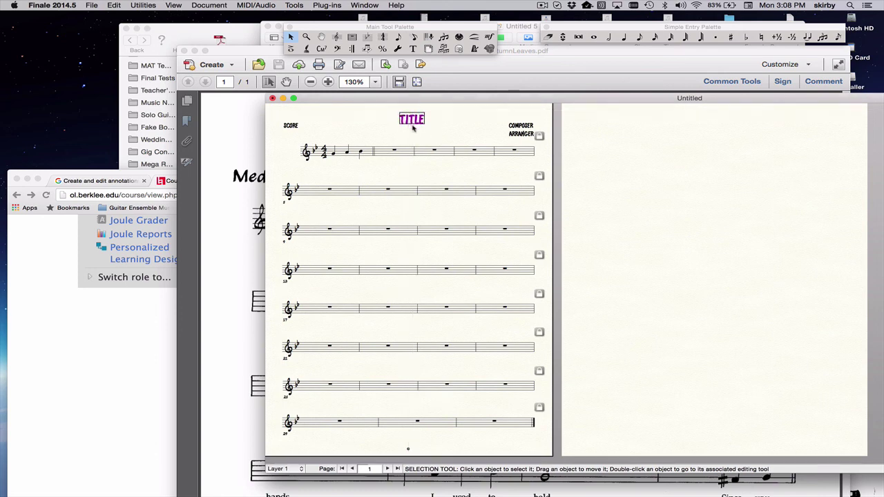
left_click(412, 49)
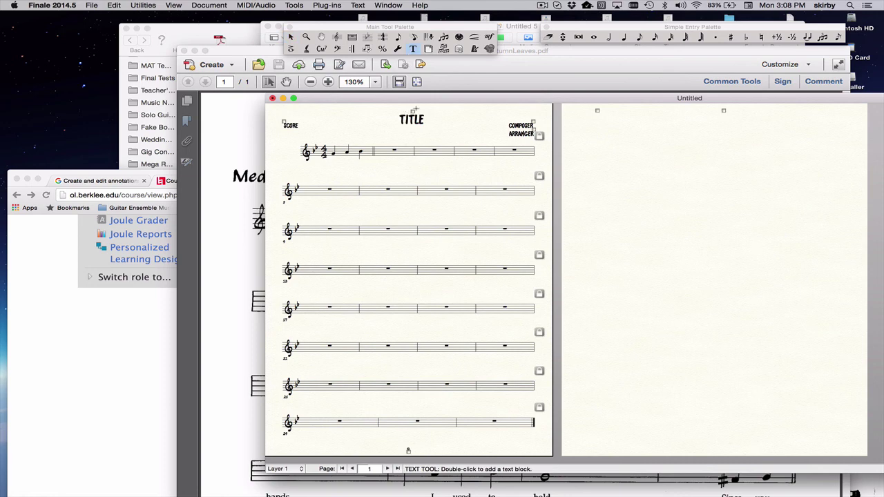
left_click(412, 114)
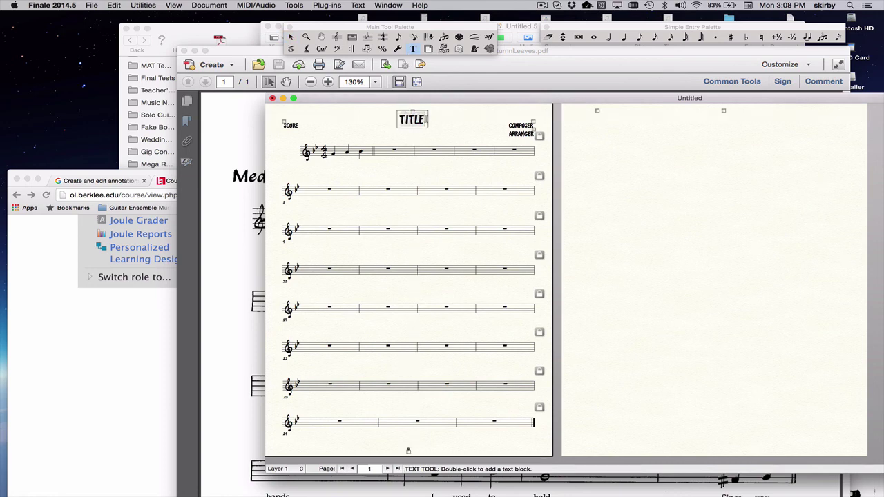
double_click(412, 114)
key("BackSpace")
key("super+z")
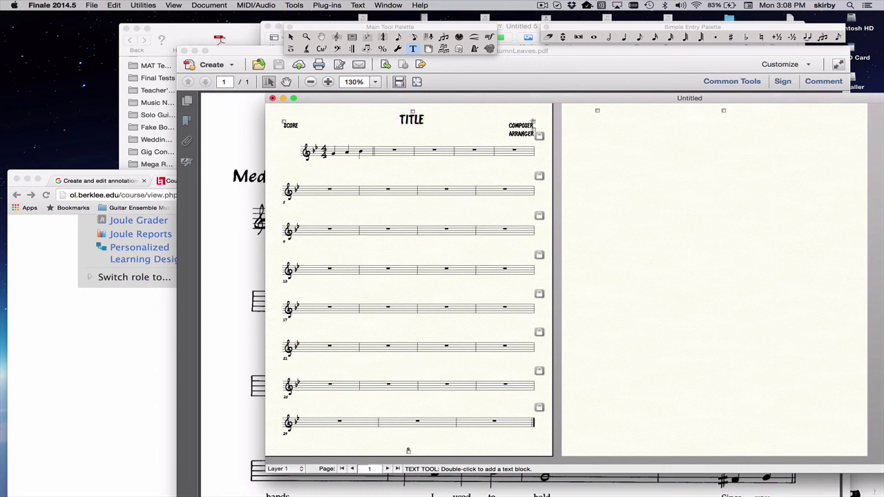
Move COMPOSER up and right, delete the ARRANGER block, and bring the Autumn Leaves PDF forward
mouse_move(532, 122)
left_mouse_down()
mouse_move(540, 109)
mouse_move(541, 120)
left_mouse_up()
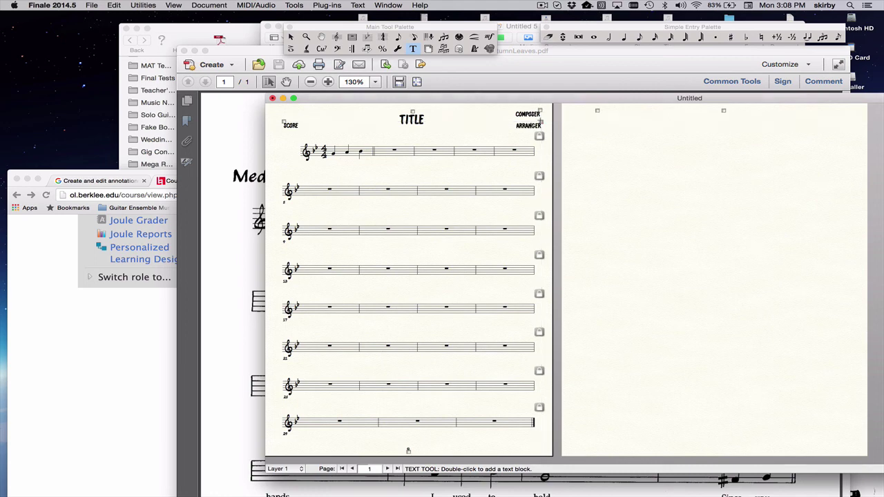
key("Delete")
key("Delete")
left_click(253, 185)
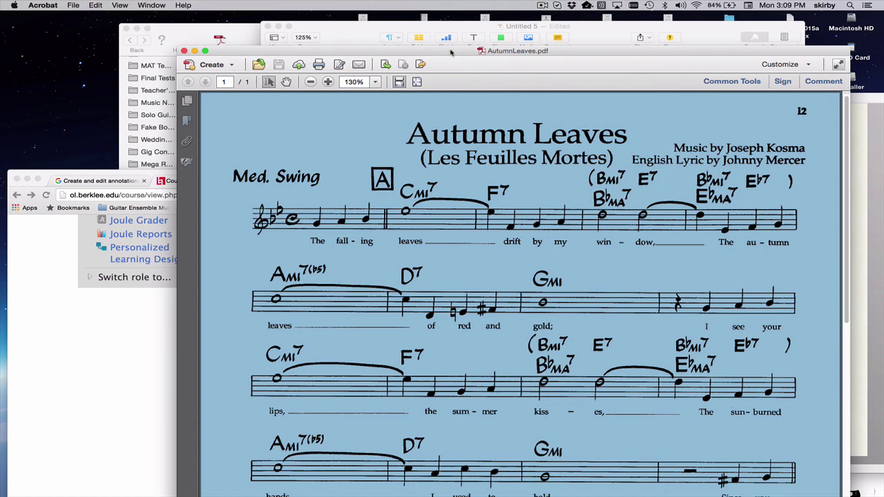
Arrange the Acrobat PDF as a narrow left column beside the zoomed-in Finale score
left_click_drag(423, 51, 414, 189)
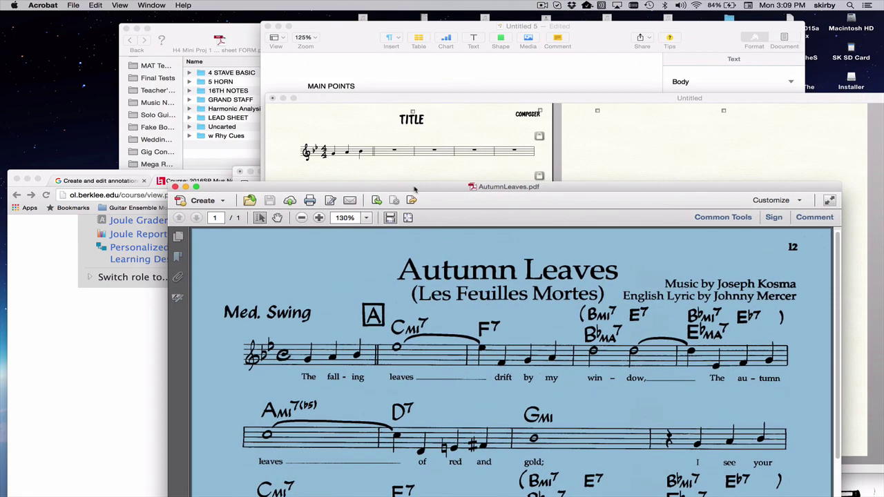
left_click(419, 172)
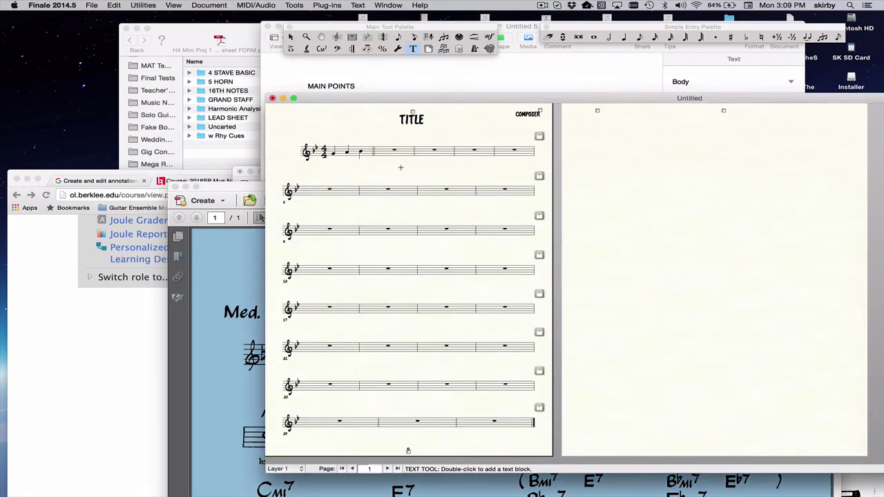
scroll(421, 203, "up", 5)
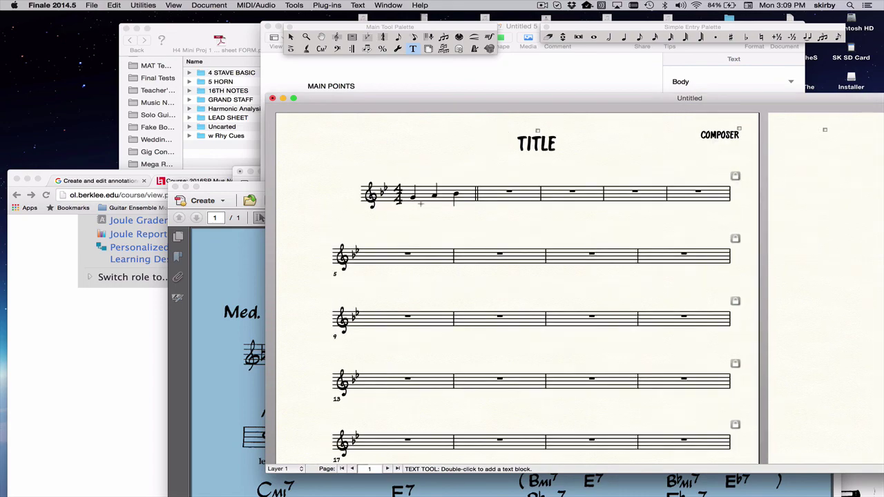
left_click_drag(427, 100, 503, 71)
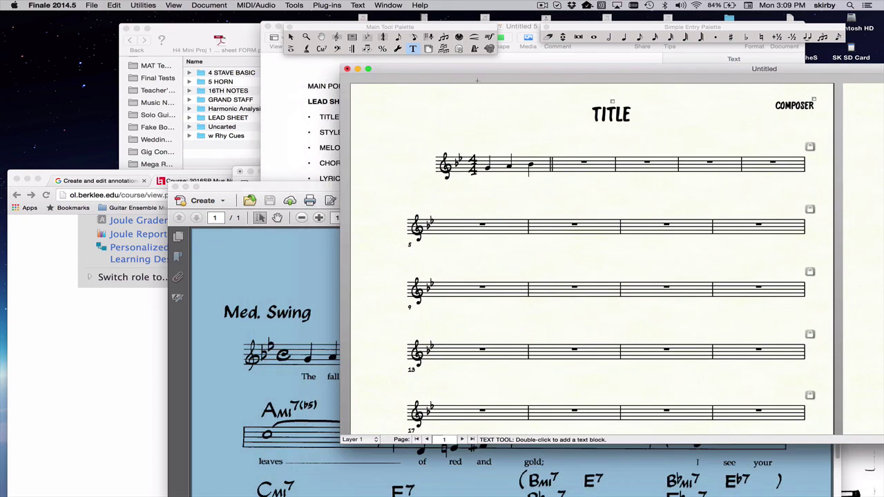
left_click(311, 185)
left_click_drag(310, 185, 82, 52)
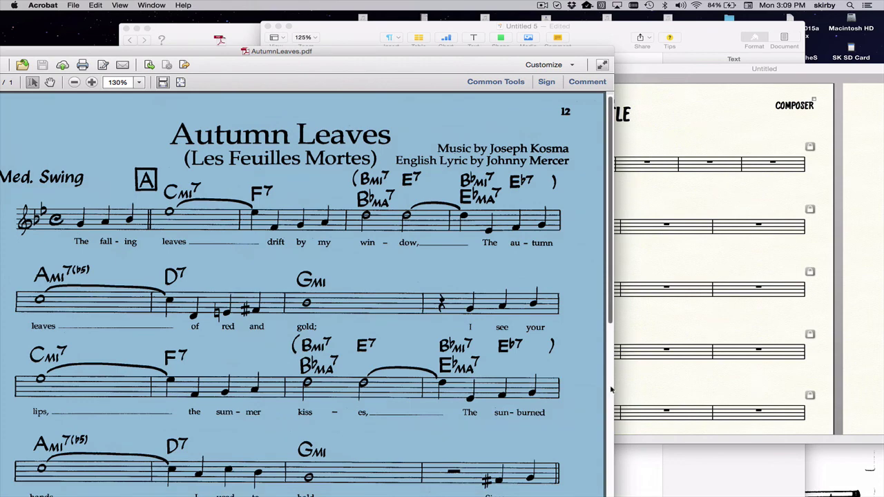
left_click_drag(614, 390, 332, 342)
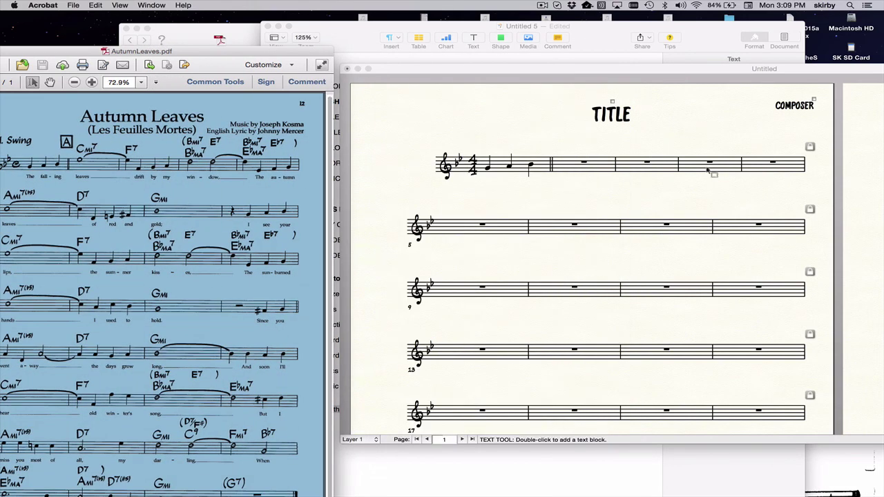
Replace the TITLE placeholder with 'Autumn Leaves'
left_click(567, 98)
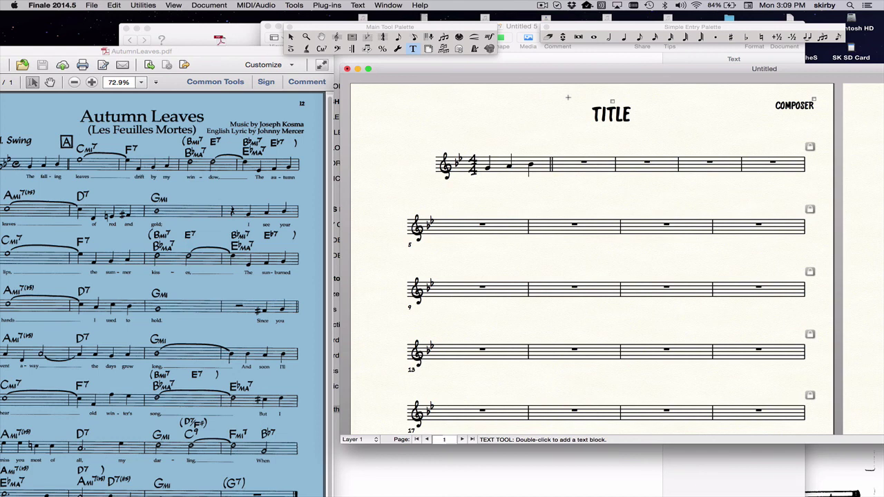
double_click(612, 102)
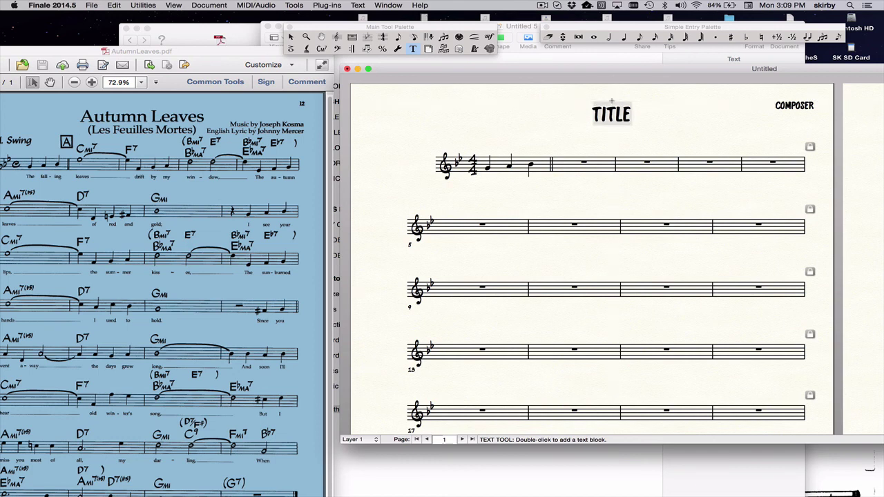
type("Au")
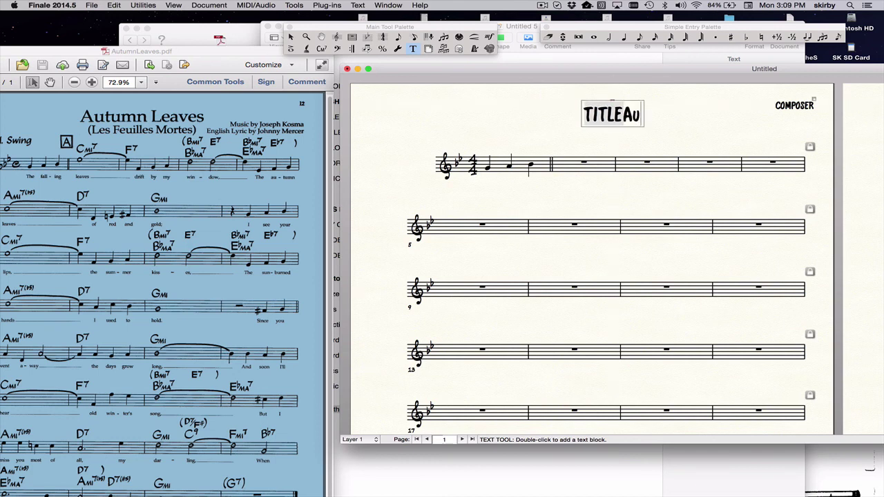
key("BackSpace")
key("BackSpace")
key("BackSpace")
key("BackSpace")
key("BackSpace")
key("BackSpace")
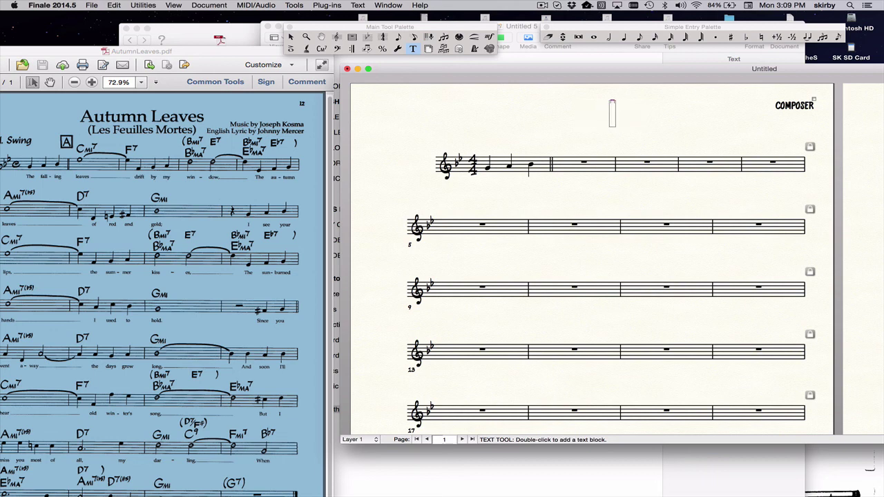
type("Autun")
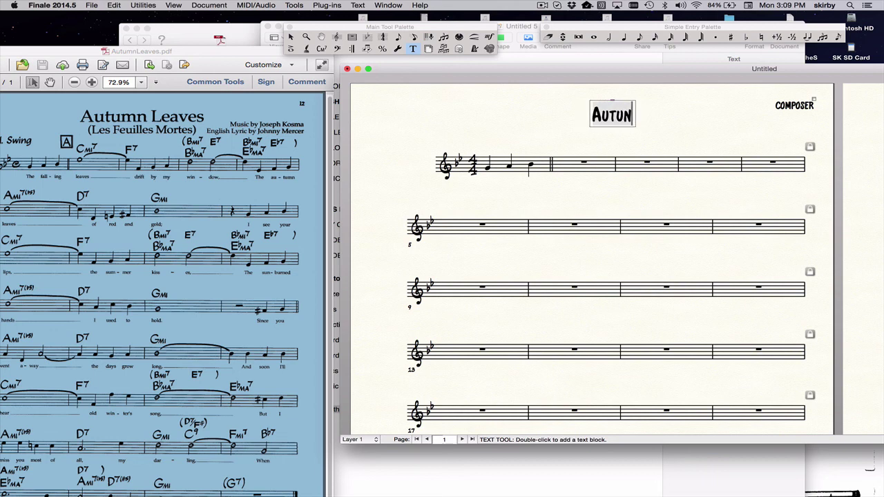
key("BackSpace")
type("m")
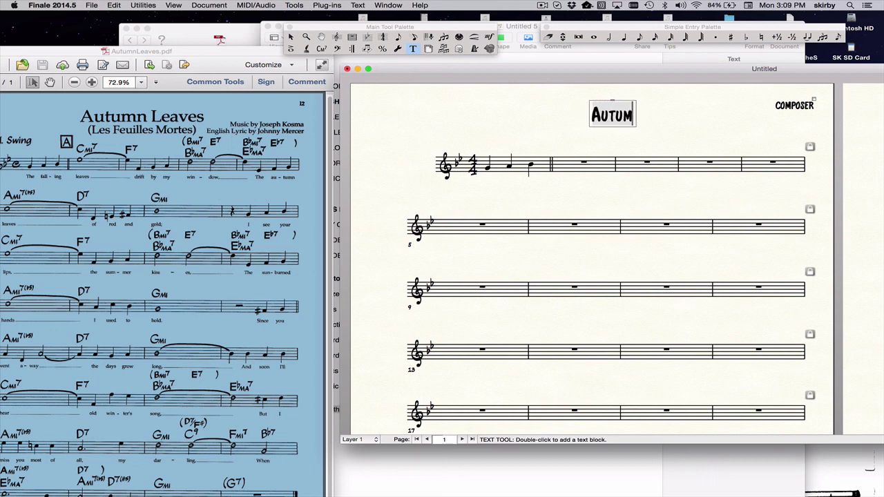
type("n Lea")
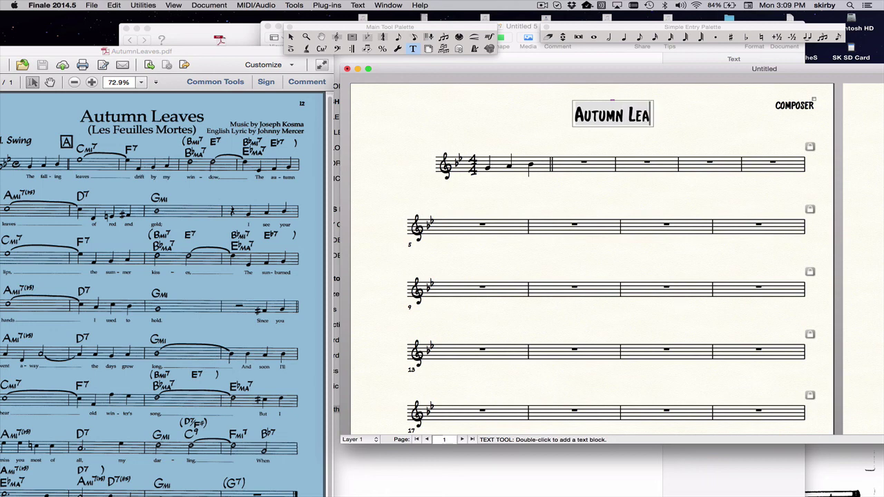
type("ves")
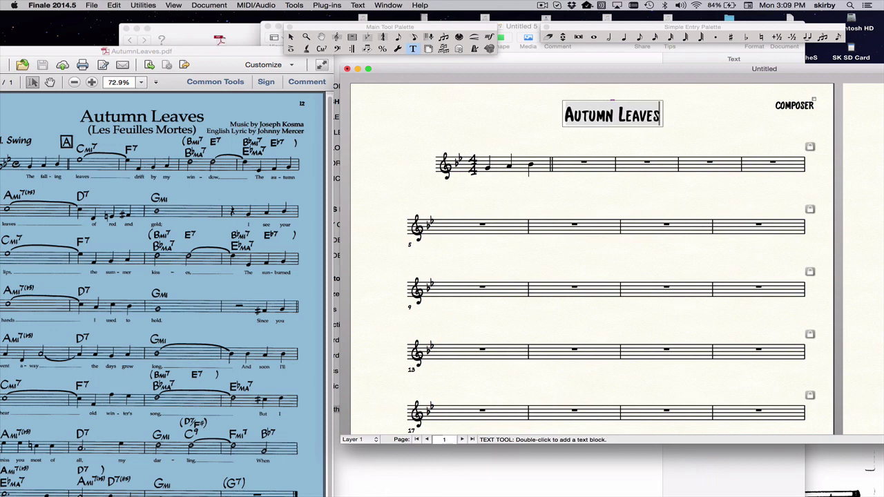
left_click(550, 107)
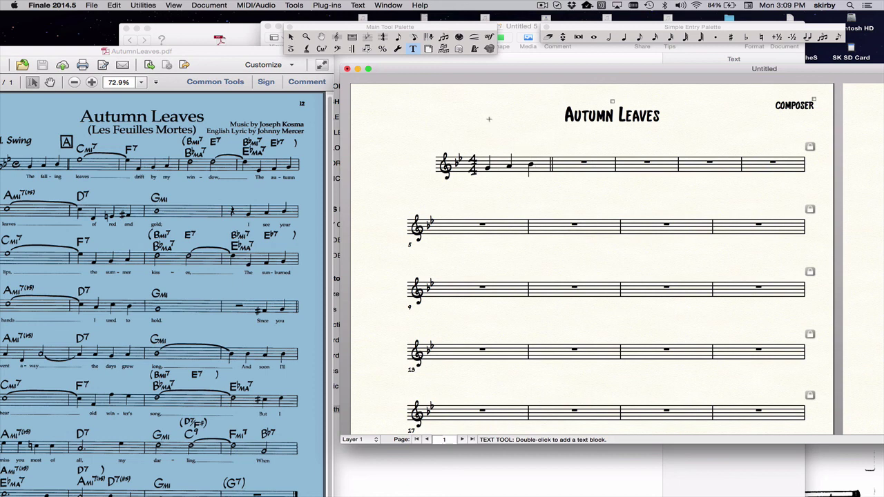
Add lettered rehearsal mark A above measure 2 with the Expression tool
left_click(488, 37)
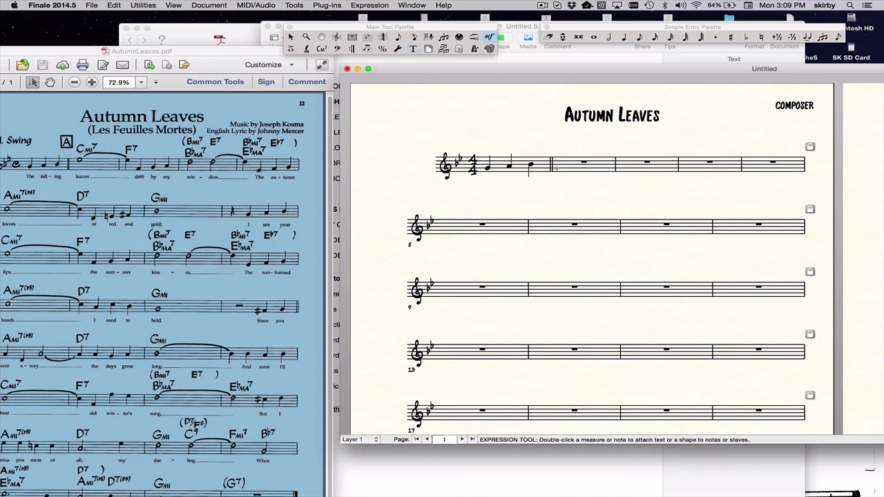
double_click(553, 165)
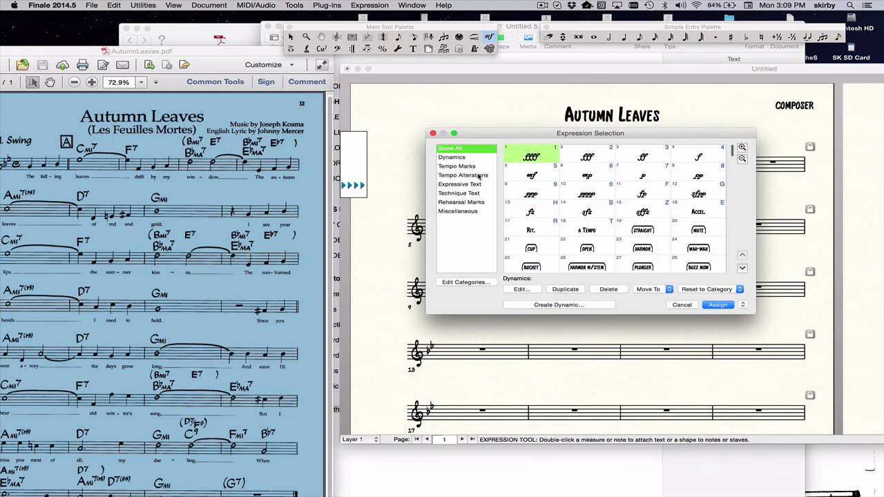
left_click(471, 203)
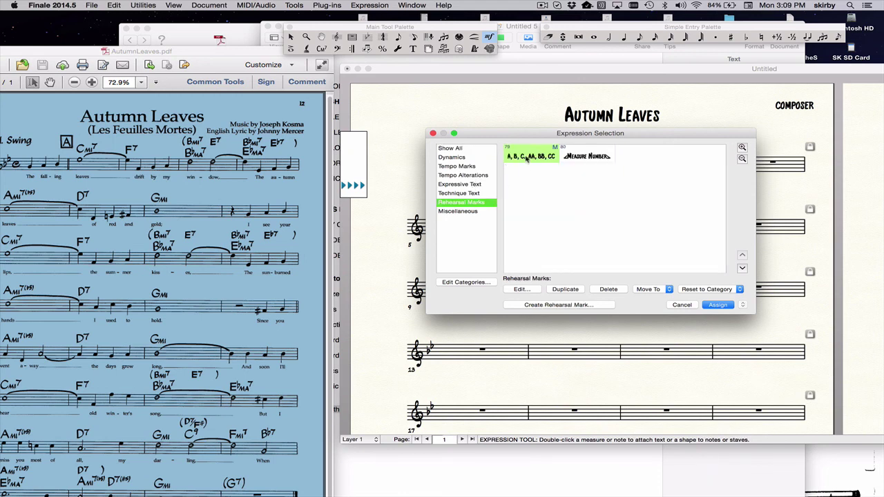
left_click(582, 157)
left_click(539, 156)
left_click(715, 306)
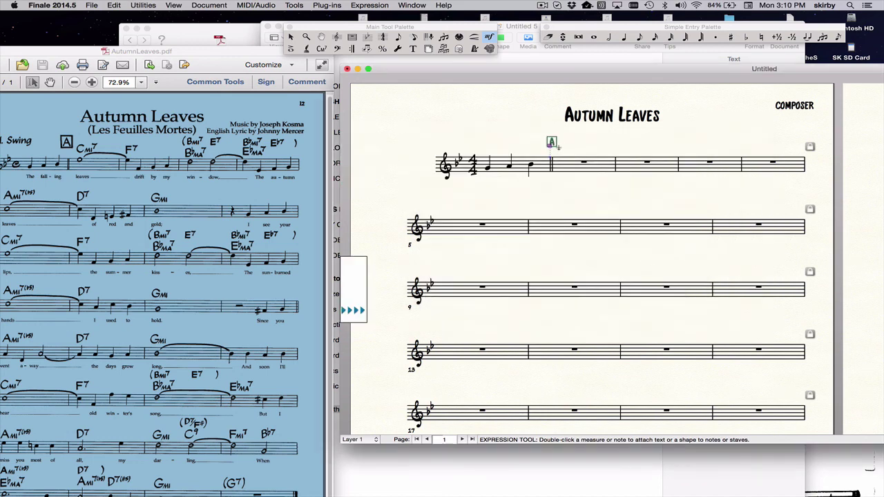
Add rehearsal mark B above the staff at measure 17
scroll(500, 205, "down", 2)
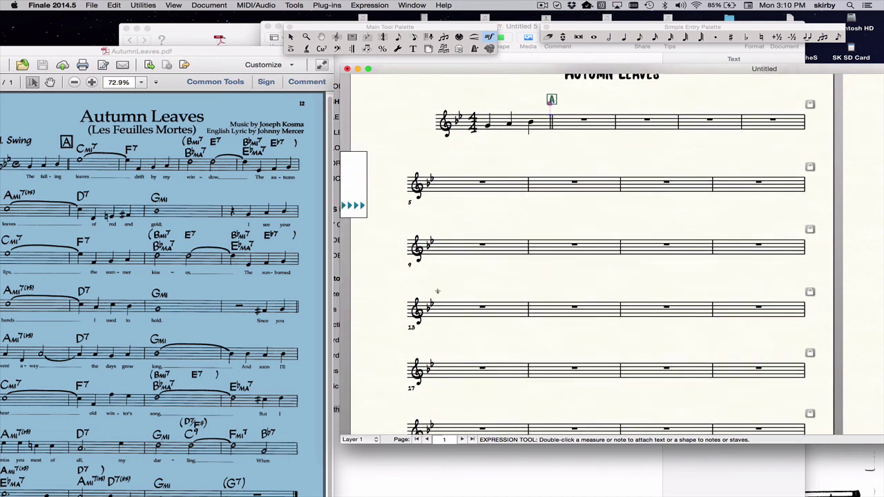
double_click(423, 365)
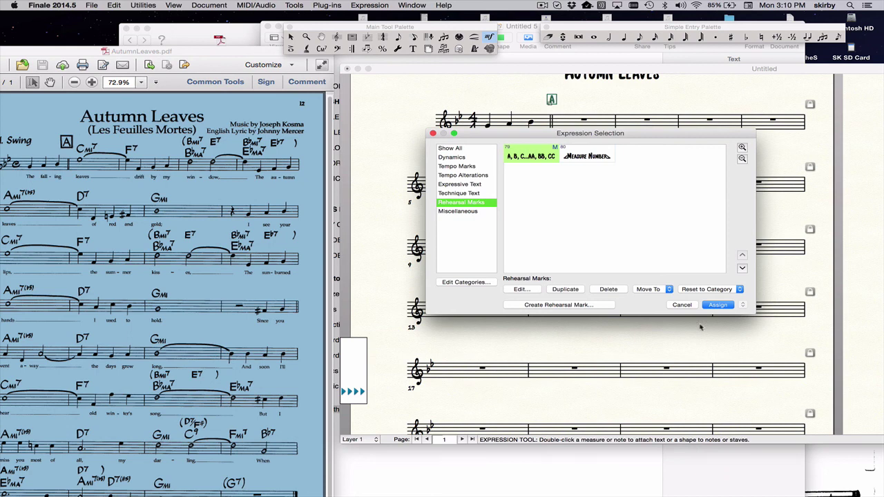
left_click(718, 305)
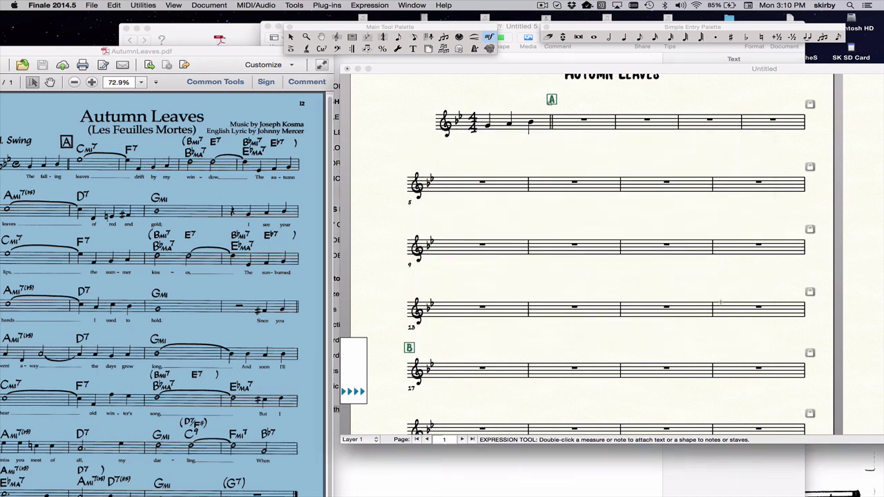
left_click(398, 351)
key("Delete")
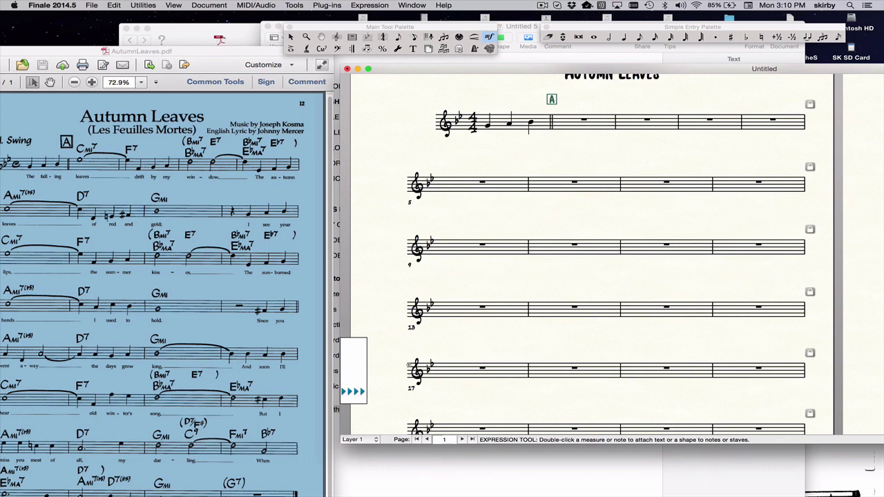
key("super+z")
scroll(408, 364, "down", 5)
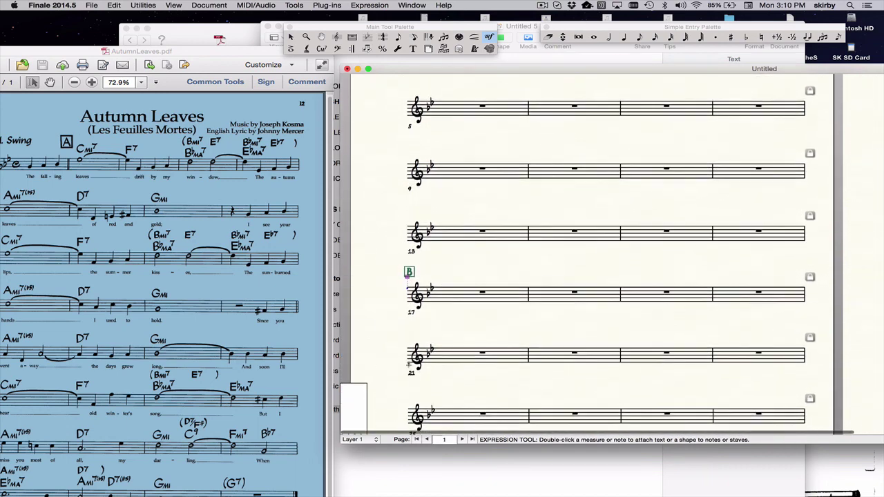
scroll(408, 364, "up", 6)
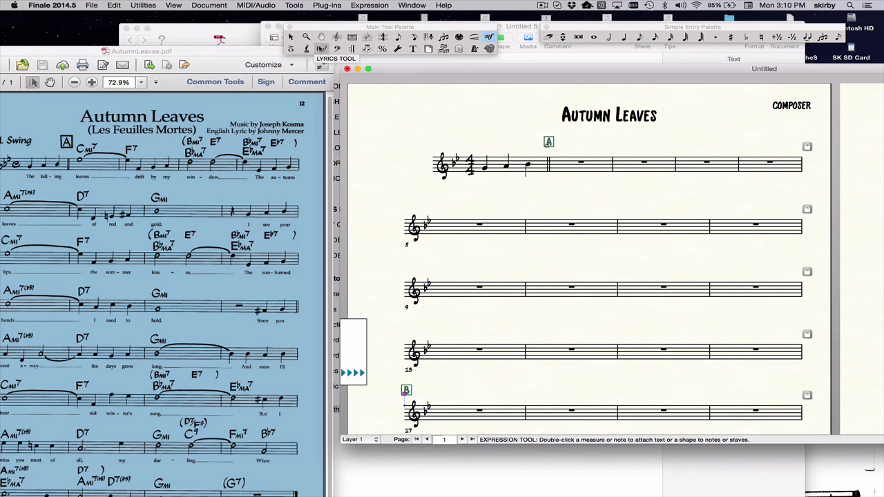
With the Chord tool active, start loading a saved chord library
left_click(321, 49)
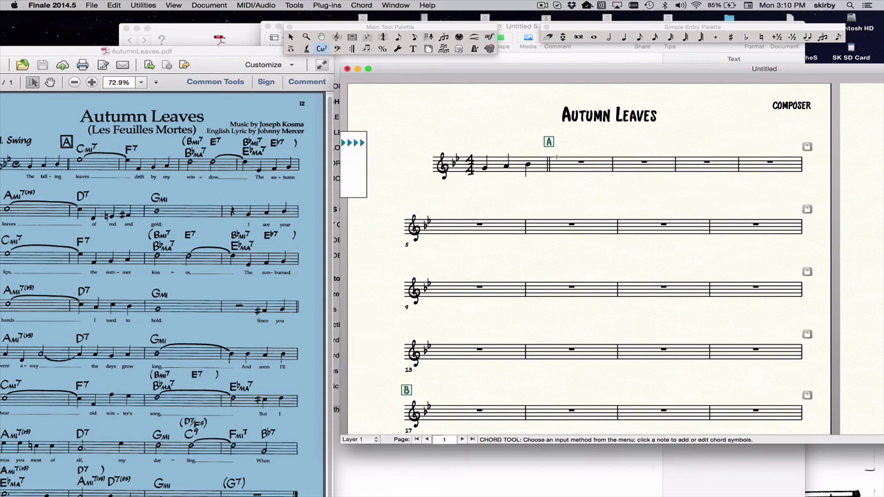
left_click(546, 174)
left_click(92, 5)
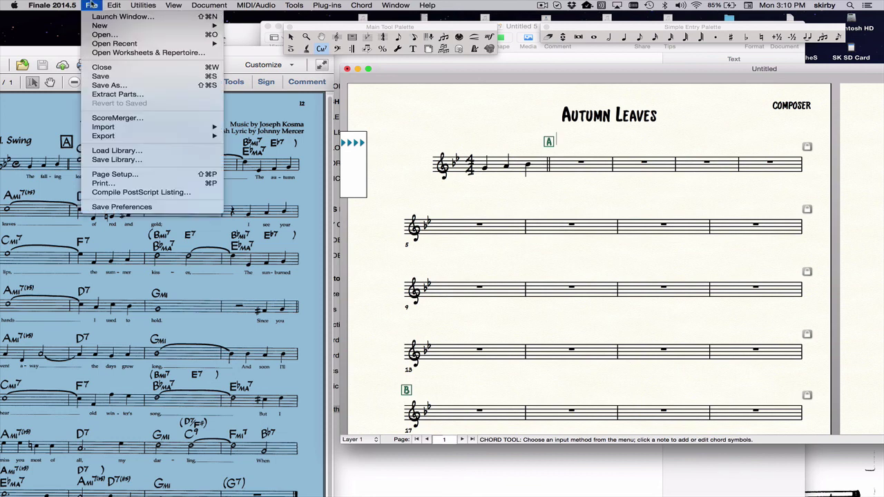
left_click(134, 152)
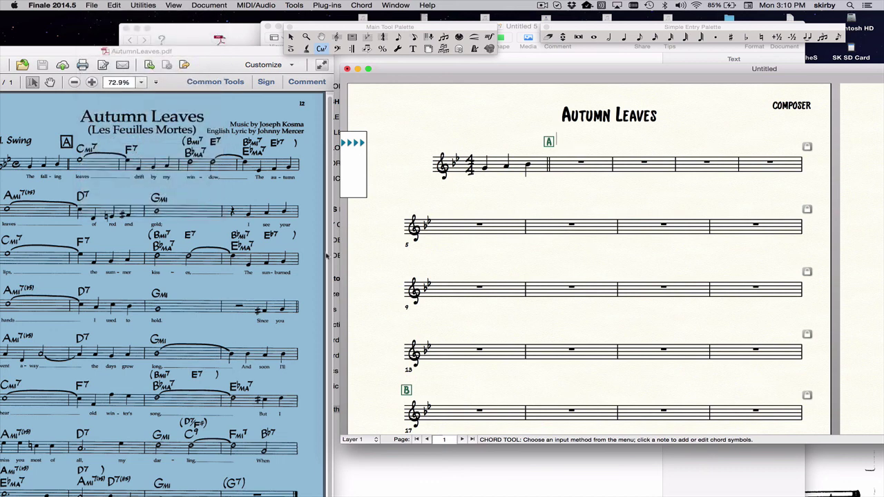
Enter a C-7 chord symbol above beat 1 of measure 2
left_click(559, 160)
type("C-7")
key("Return")
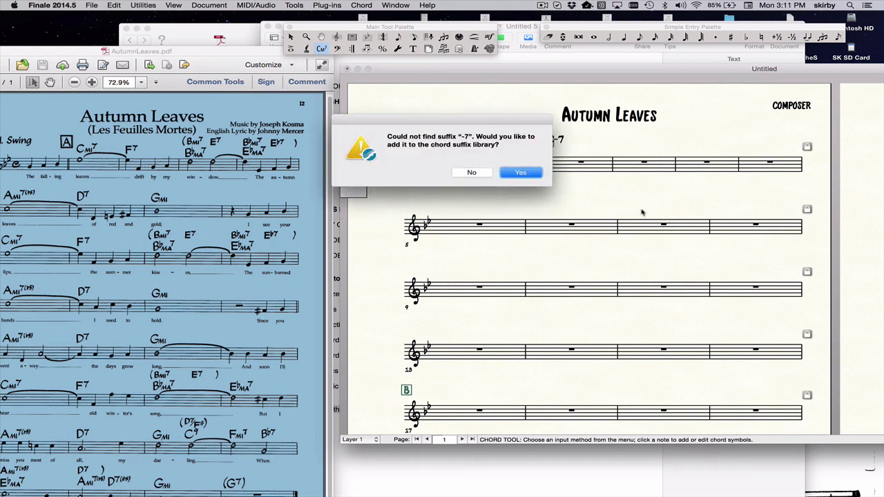
Add the -7 suffix to the library and nudge C-7 slightly right
left_click(523, 171)
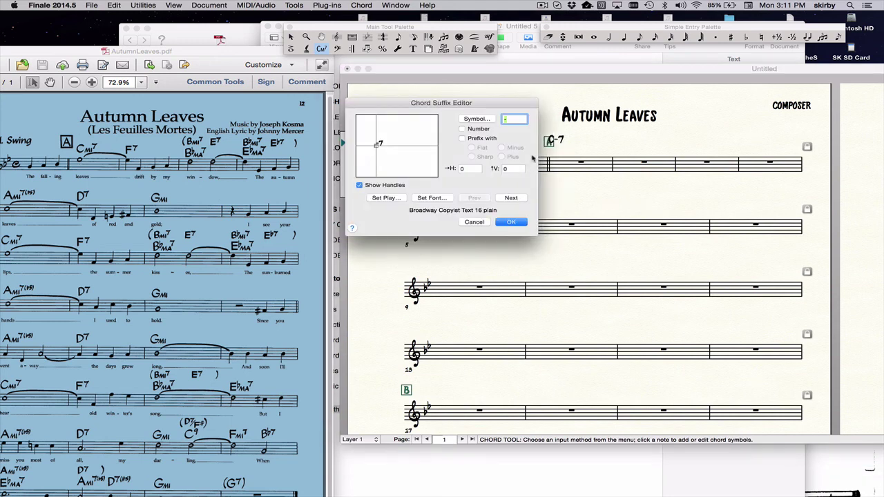
left_click(511, 221)
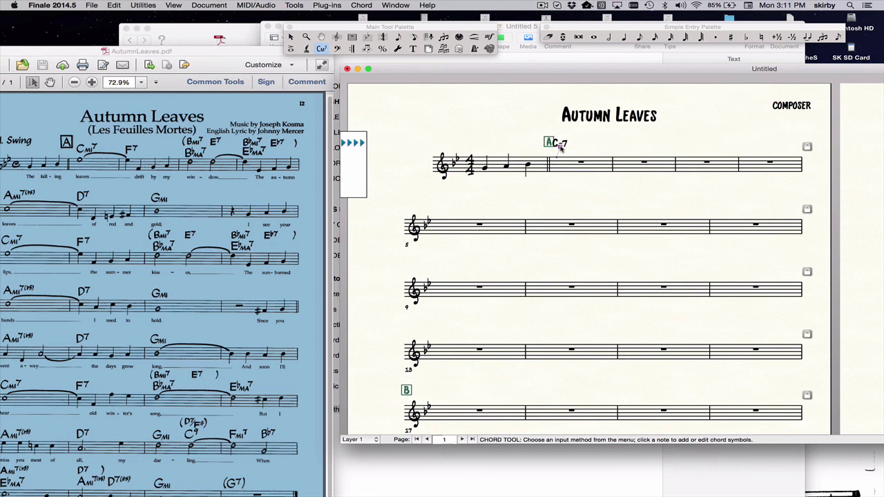
left_click_drag(560, 147, 569, 149)
Revisit the -7 suffix font size in the chord definition, then enter an F7 chord
right_click(567, 147)
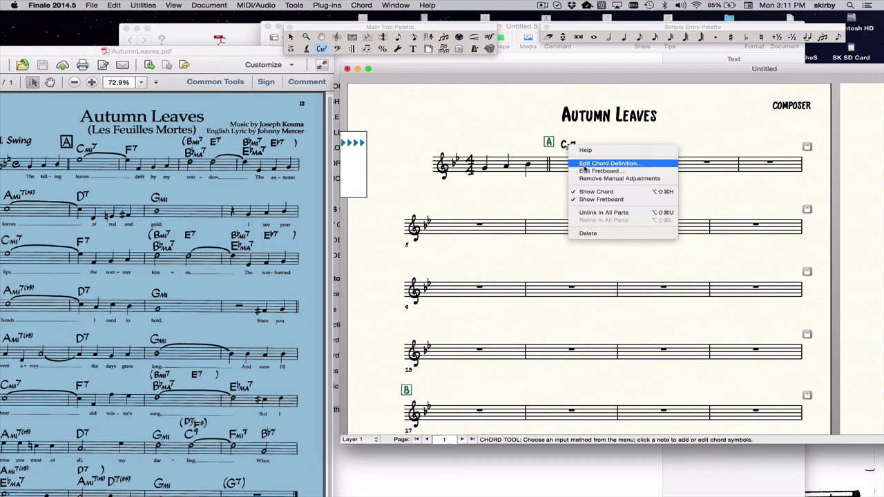
left_click(584, 163)
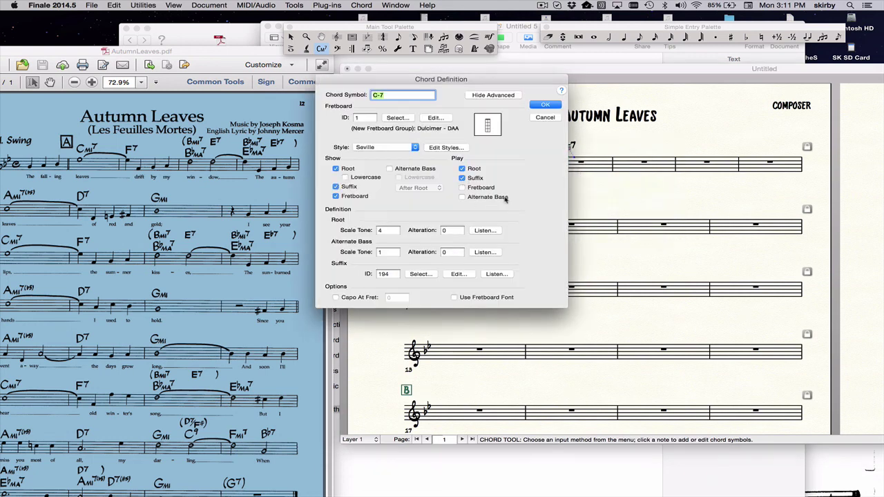
left_click(408, 235)
left_click(348, 238)
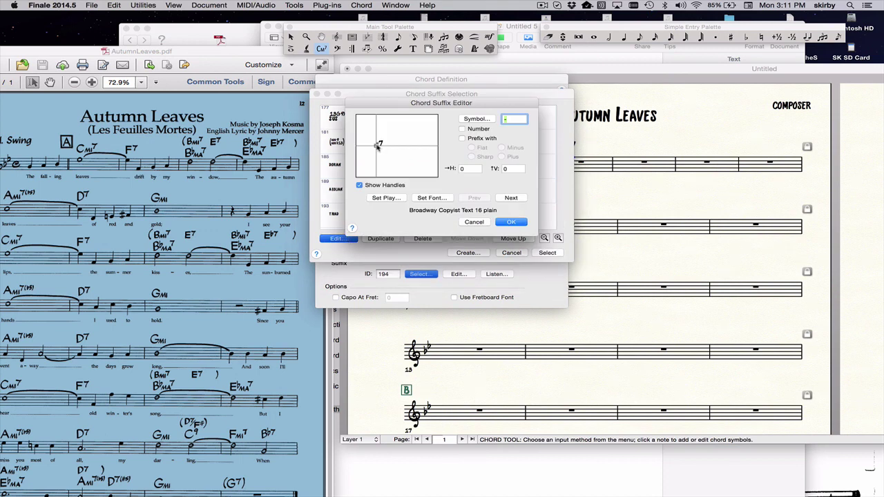
left_click(444, 198)
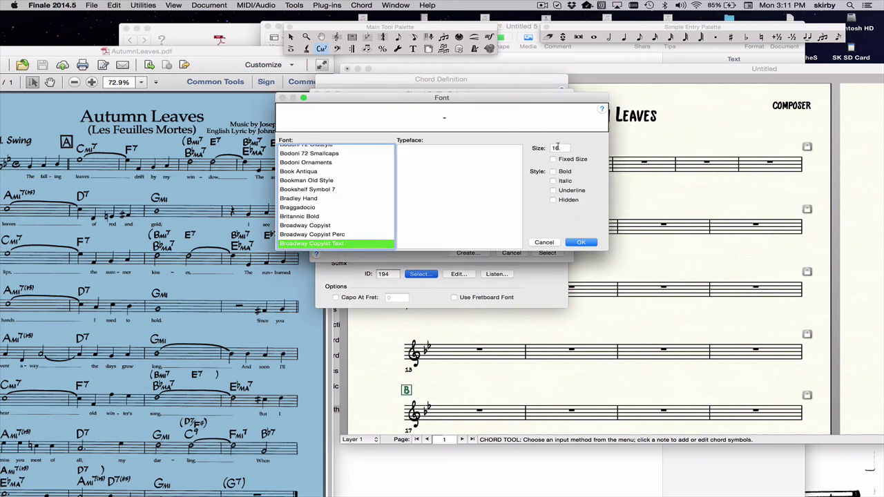
double_click(553, 148)
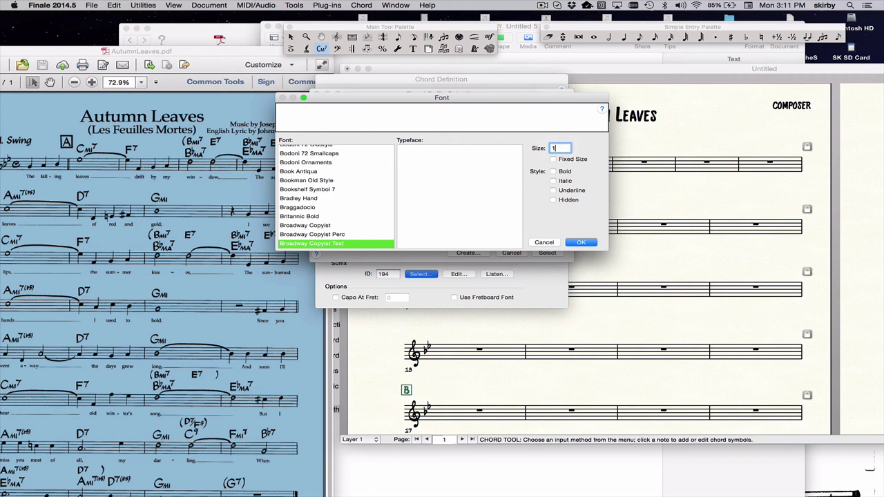
key("Return")
key("Return")
key("Return")
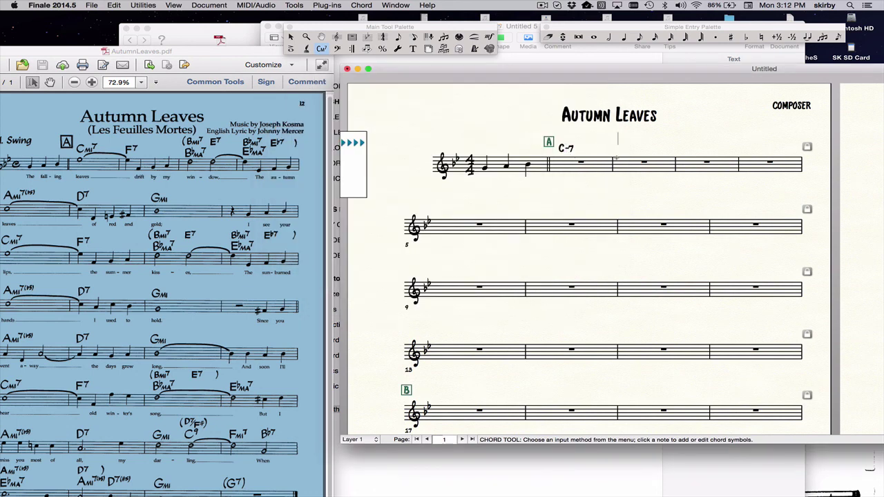
type("F7")
key("Return")
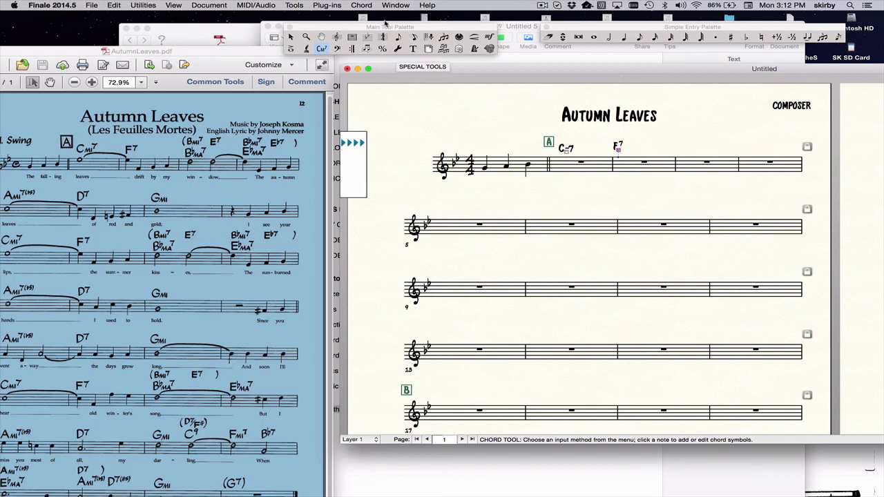
Inspect the Lyrics and Chord fonts in Document Options, then cancel without changes
left_click(215, 5)
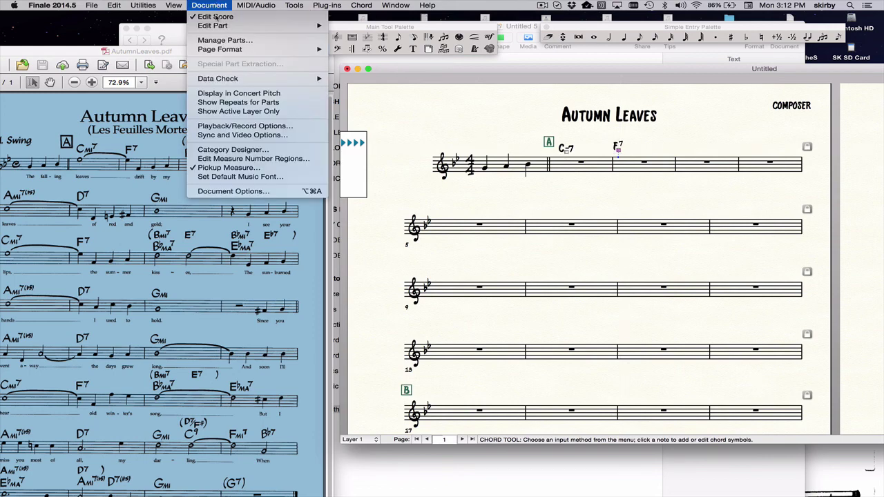
left_click(237, 191)
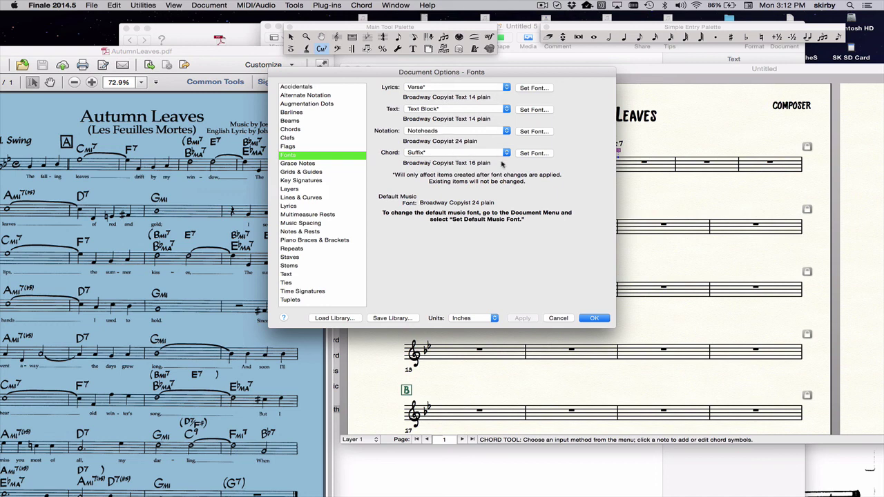
left_click(508, 87)
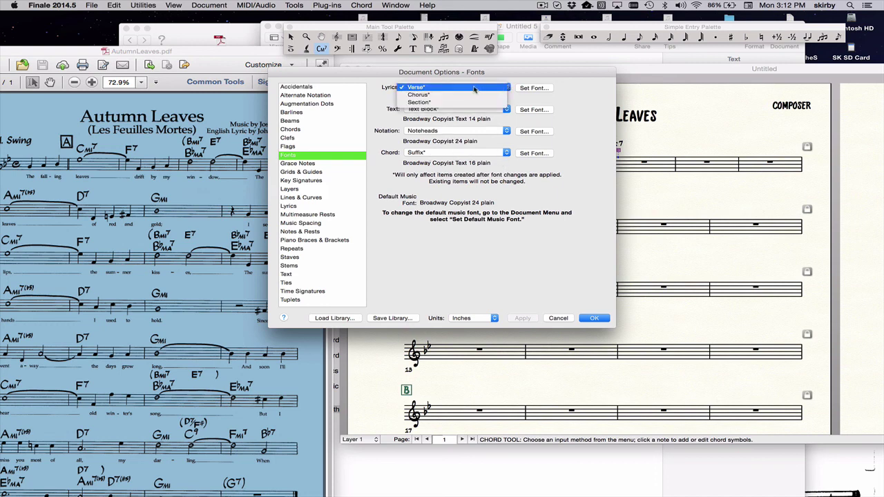
left_click(576, 119)
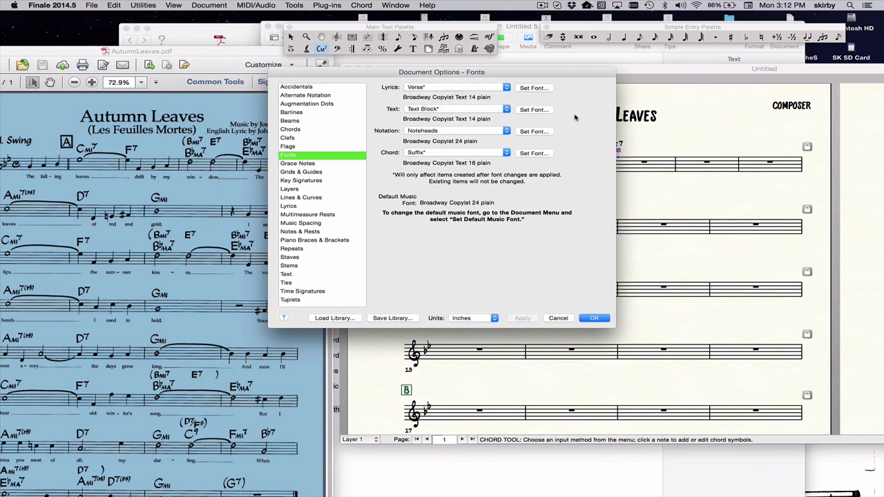
left_click(506, 153)
left_click(504, 146)
left_click(507, 153)
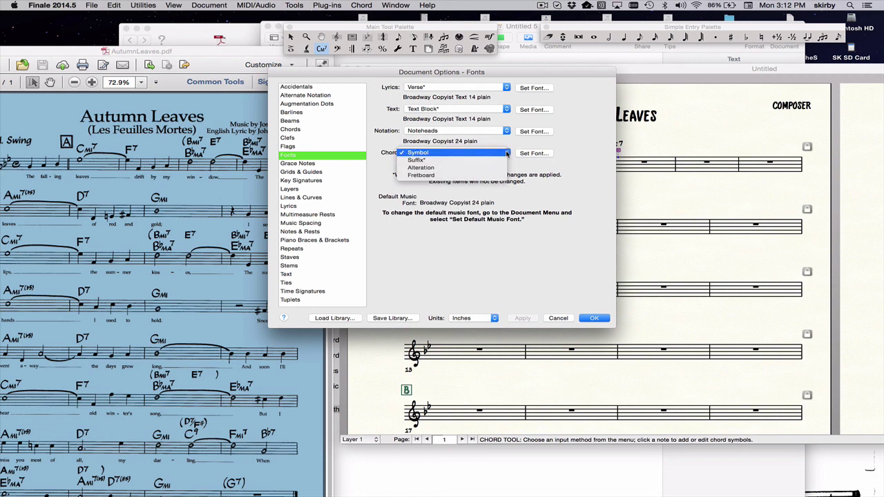
left_click(495, 161)
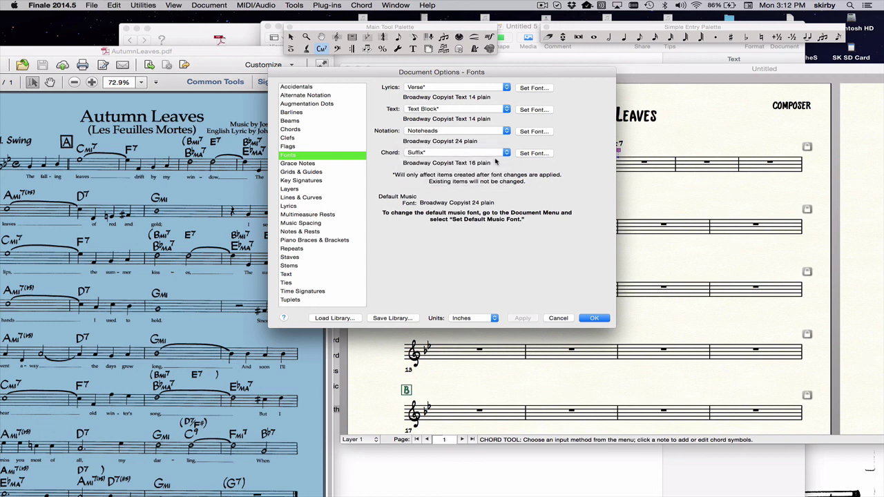
left_click(504, 152)
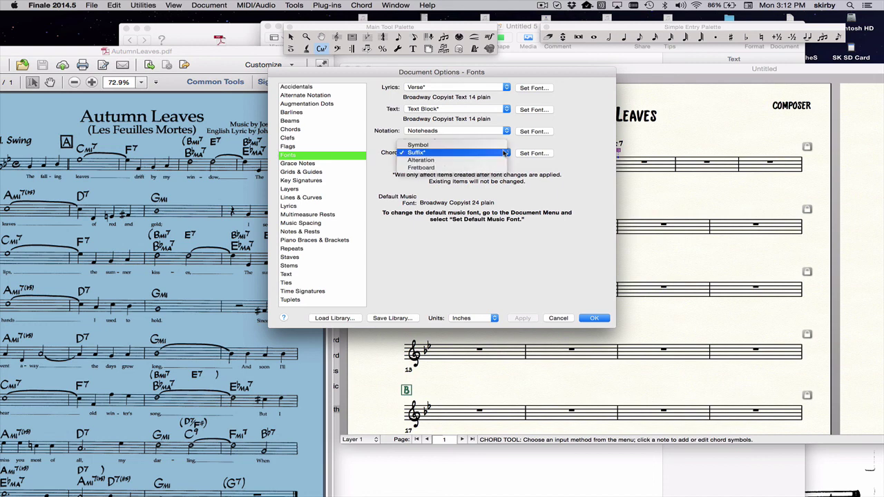
left_click(492, 160)
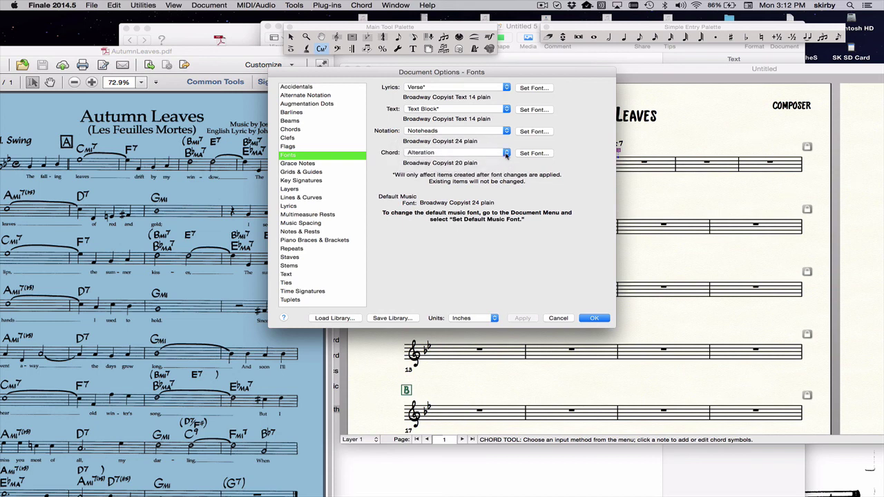
left_click(506, 153)
left_click(557, 318)
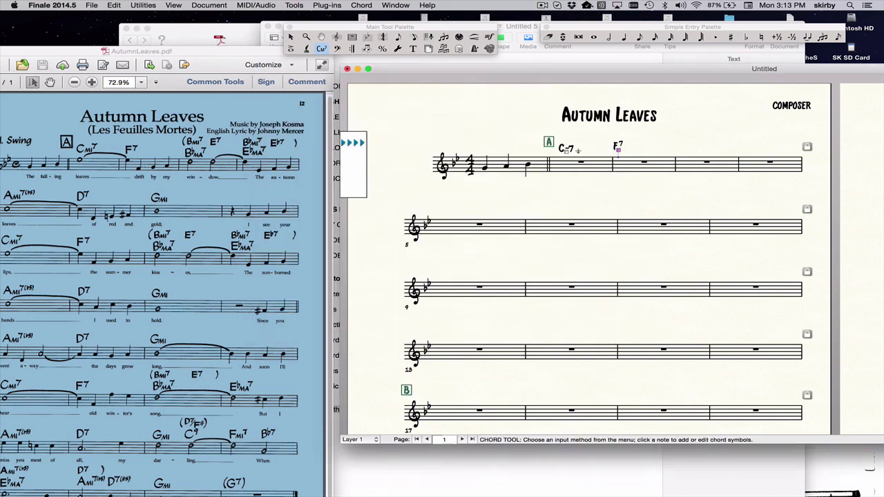
Enter a B♭maj7 chord symbol in the measure after F7
key("space")
type("Bbmaj7")
key("Return")
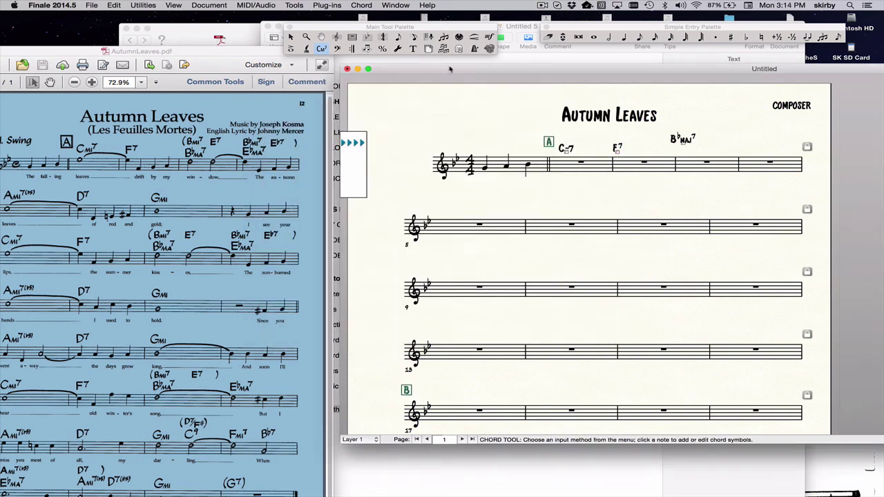
left_click_drag(454, 68, 502, 66)
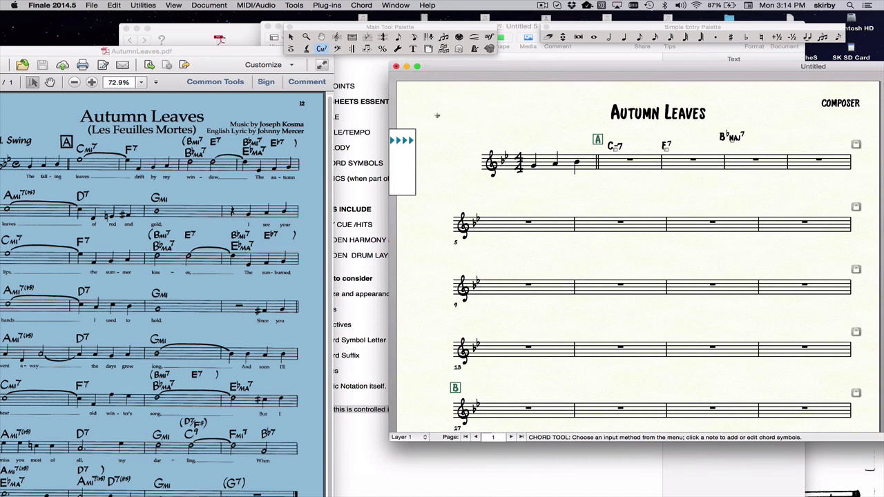
Enter the lyric 'THE FAL-LING' under the three pickup notes
left_click(307, 49)
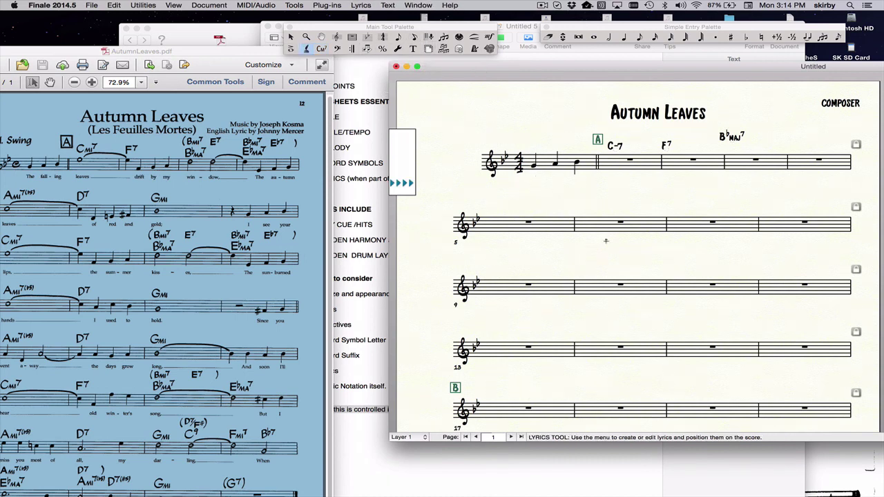
type("Thefal")
type("g")
key("Escape")
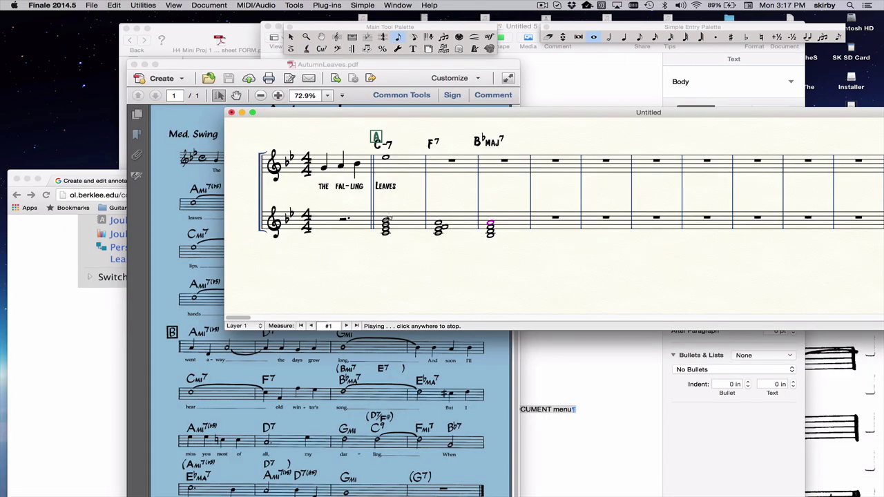
Stop playback and nudge rehearsal mark A slightly up and left
key("Escape")
left_click(329, 230)
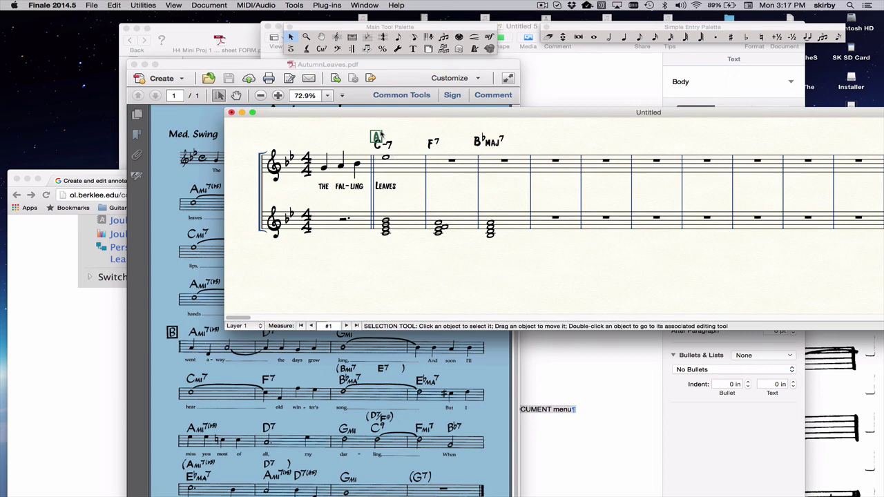
left_click_drag(378, 135, 369, 131)
Minimize the Pages notes window and return to the Finale score
left_click(553, 91)
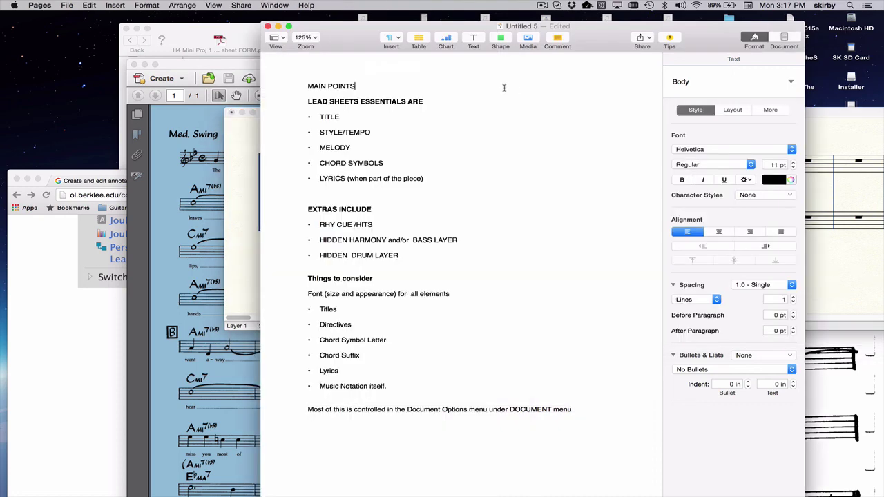
left_click(279, 26)
left_click(494, 114)
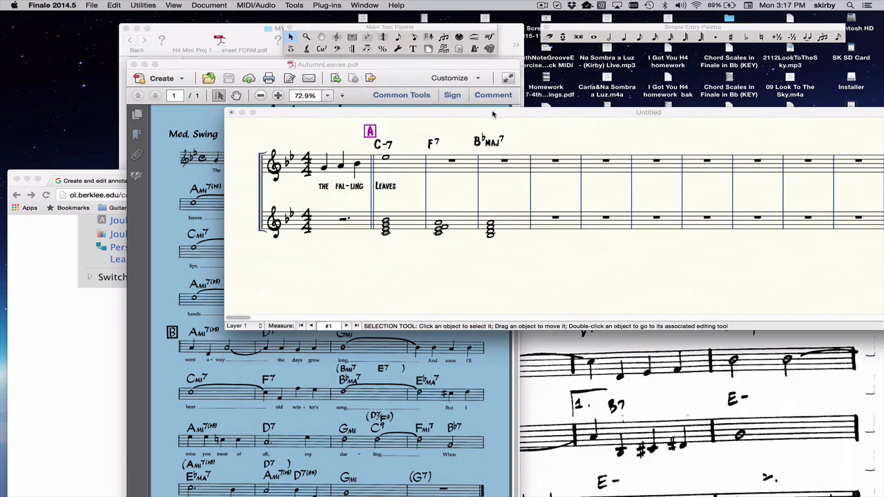
left_click(322, 49)
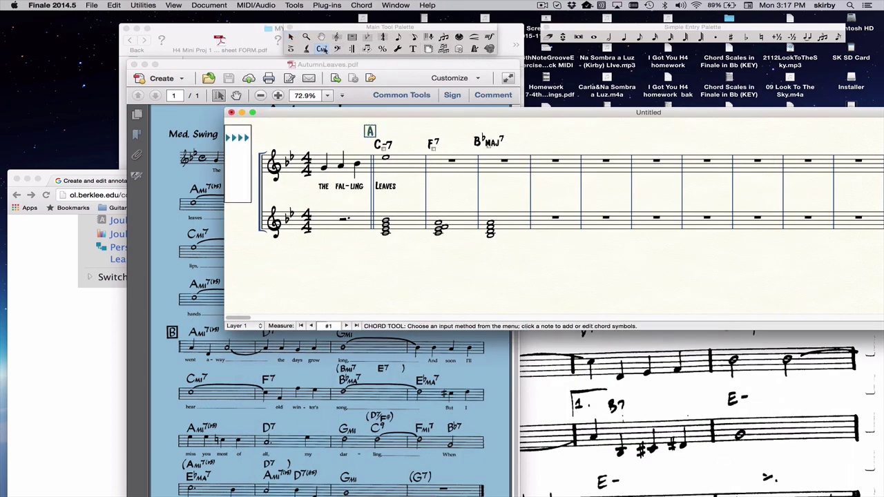
Turn off Enable Chord Playback in the Chord menu
left_click(361, 5)
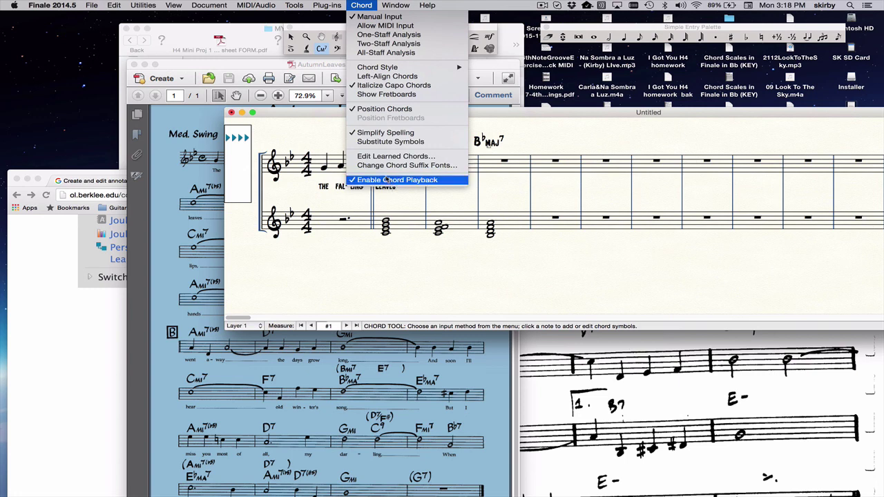
left_click(438, 202)
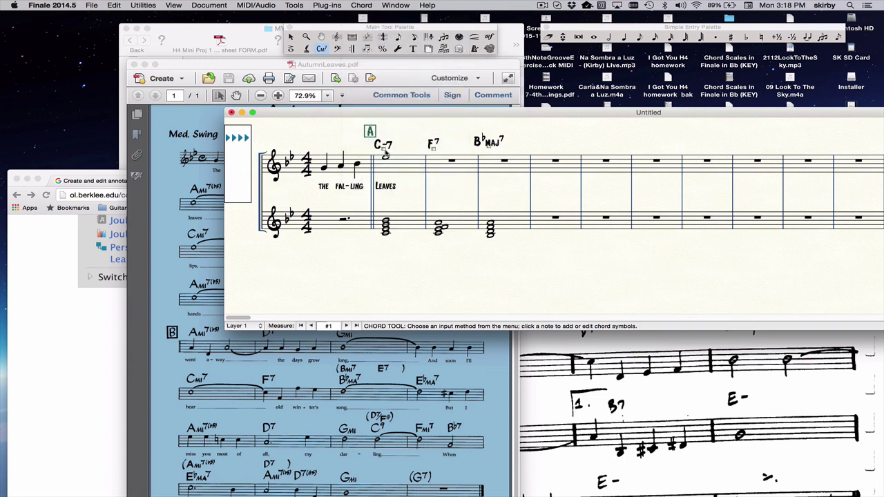
left_click(362, 5)
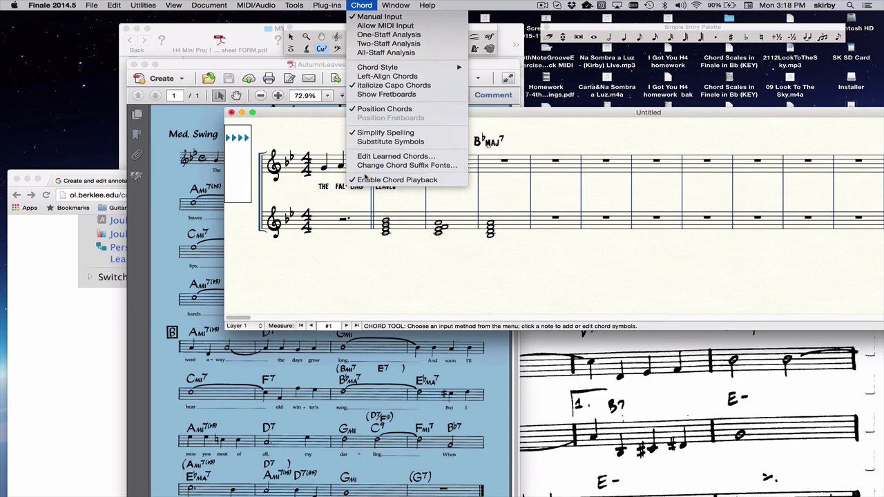
left_click(364, 179)
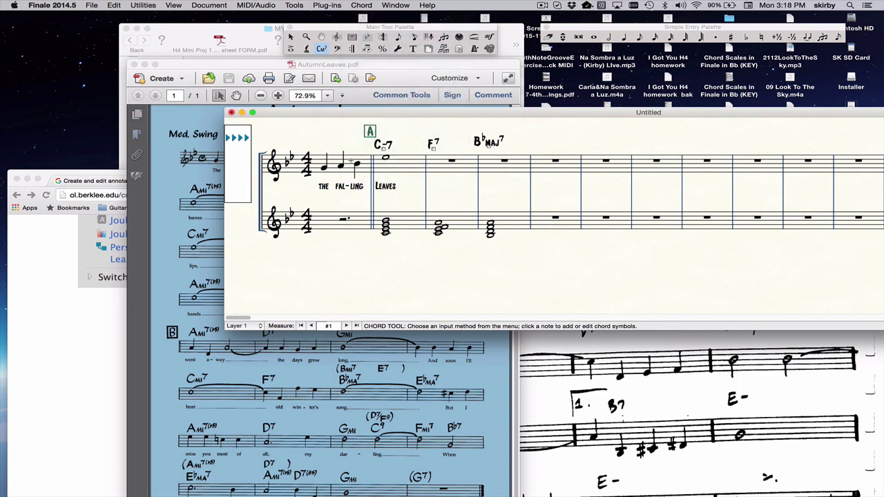
Play the score from the pickup measure to check it
key("Escape")
left_click(350, 166)
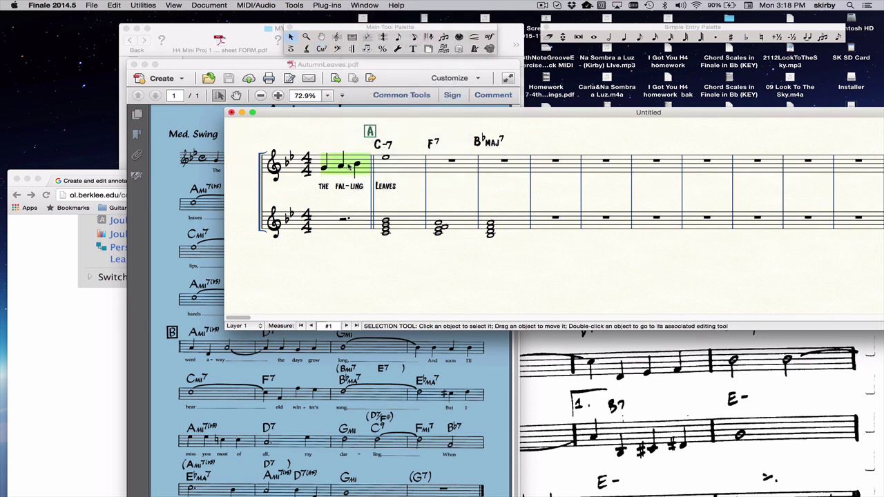
key("space")
Stop playback and switch the score to page view
left_click(387, 181)
left_click(384, 184)
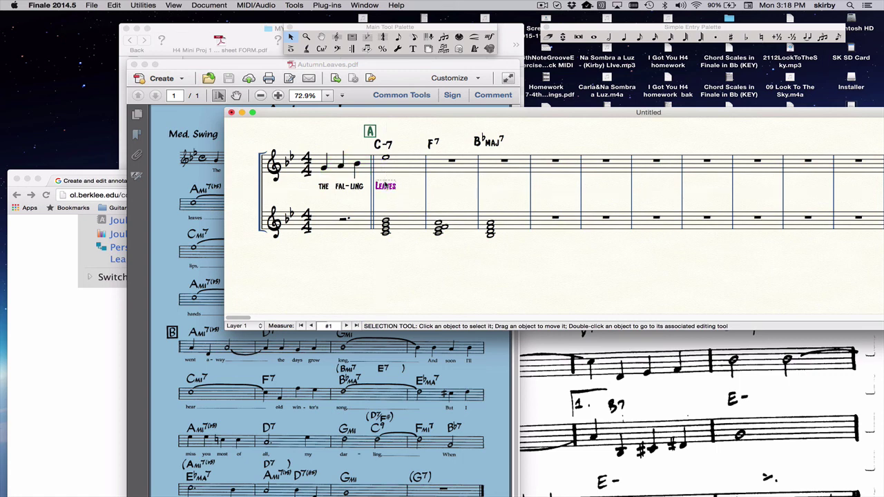
key("super+e")
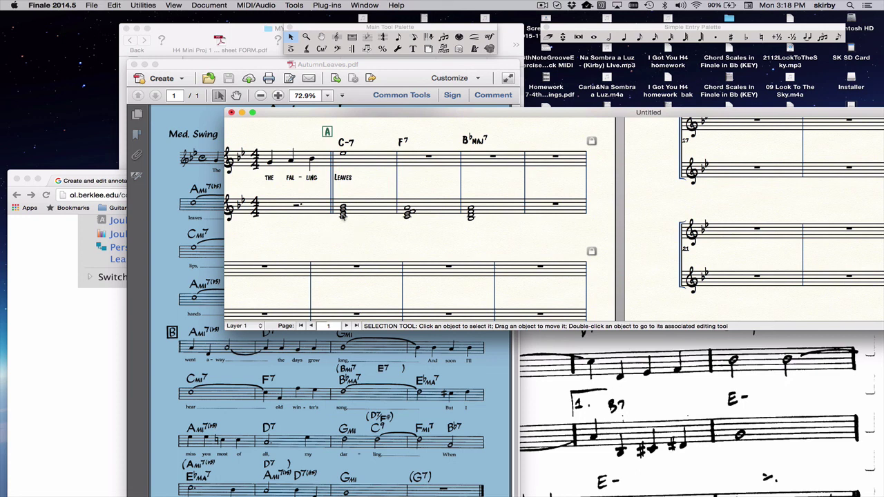
scroll(299, 218, "left", 5)
Apply 13. Force Hide Staff (Collapse) to the lower playback staff in every system
left_click(280, 206)
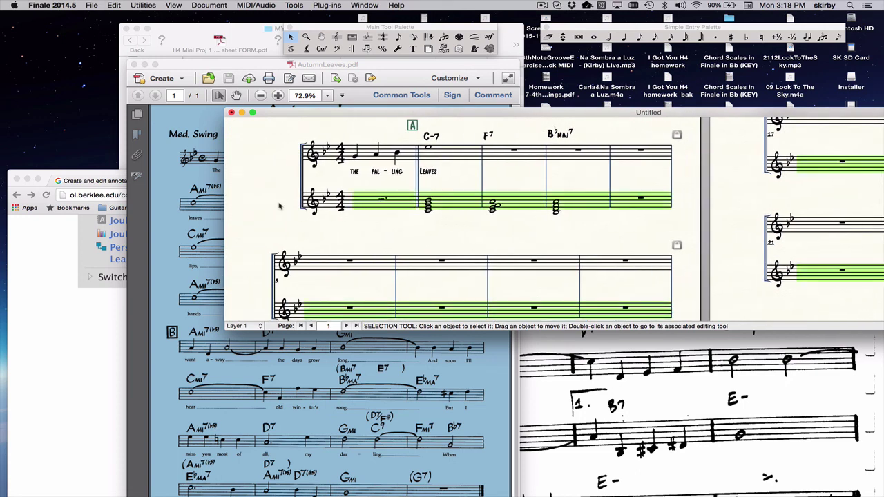
left_click(336, 37)
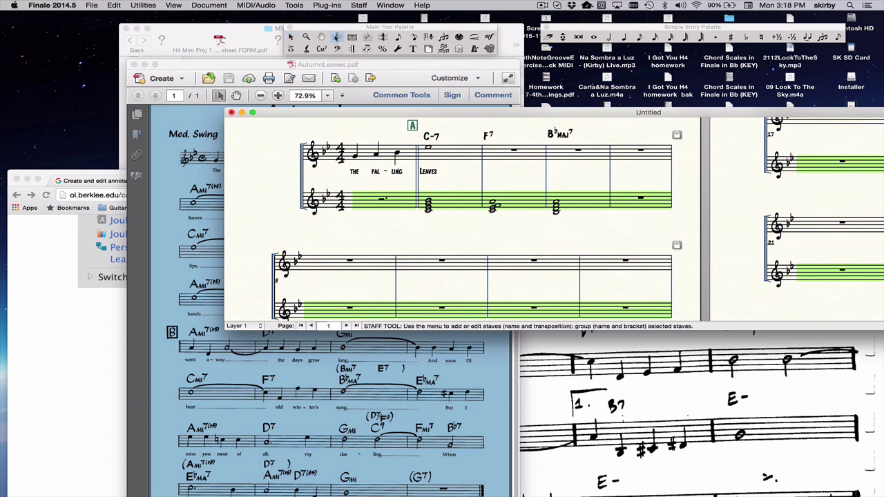
right_click(368, 201)
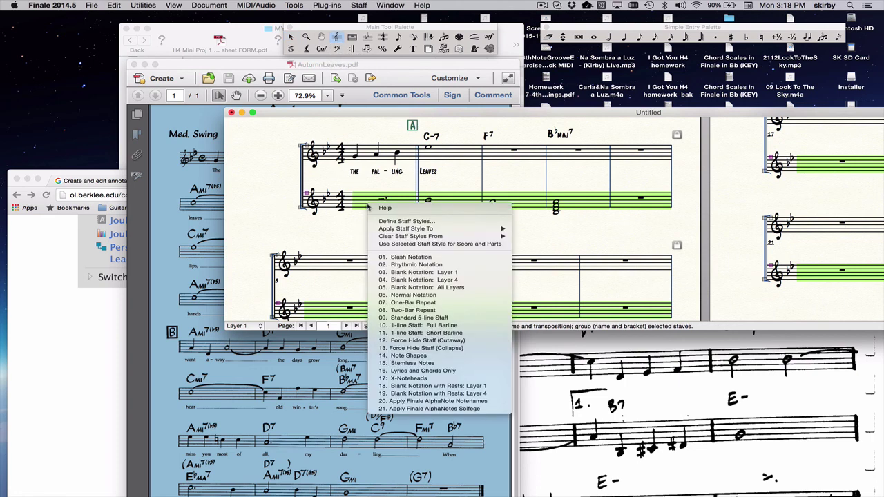
left_click(408, 352)
scroll(385, 270, "down", 6)
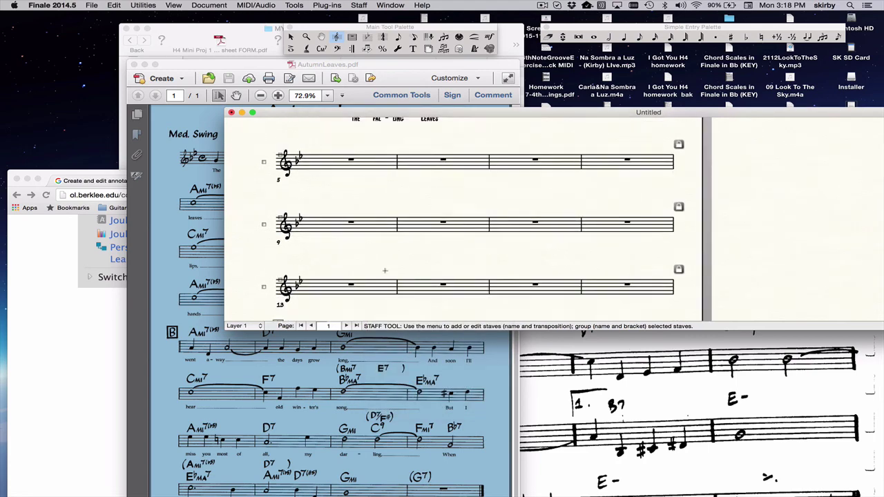
scroll(385, 271, "up", 8)
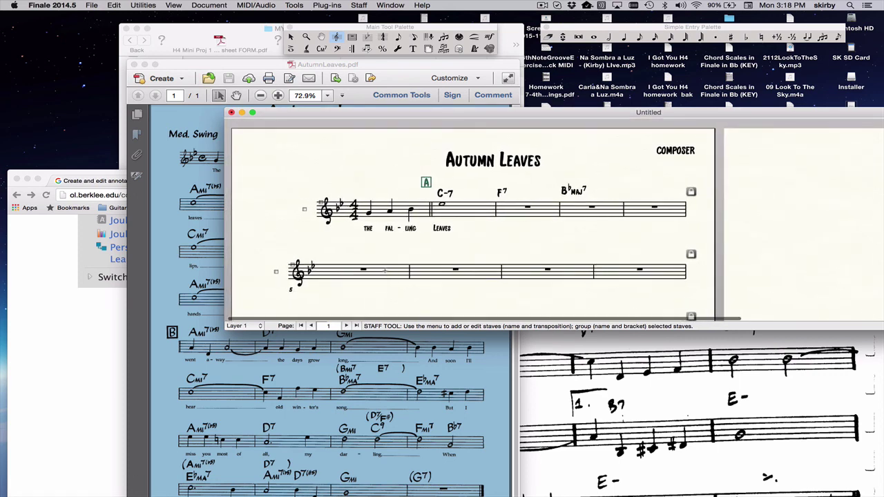
key("Escape")
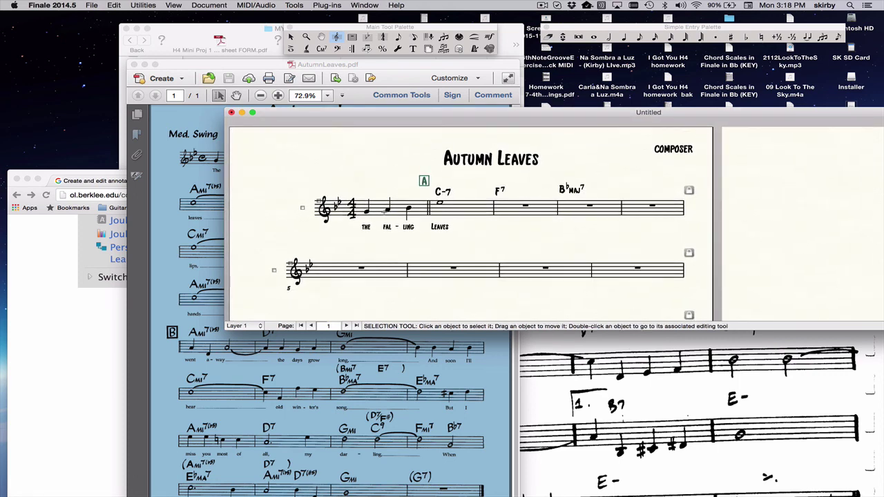
left_click(378, 217)
key("space")
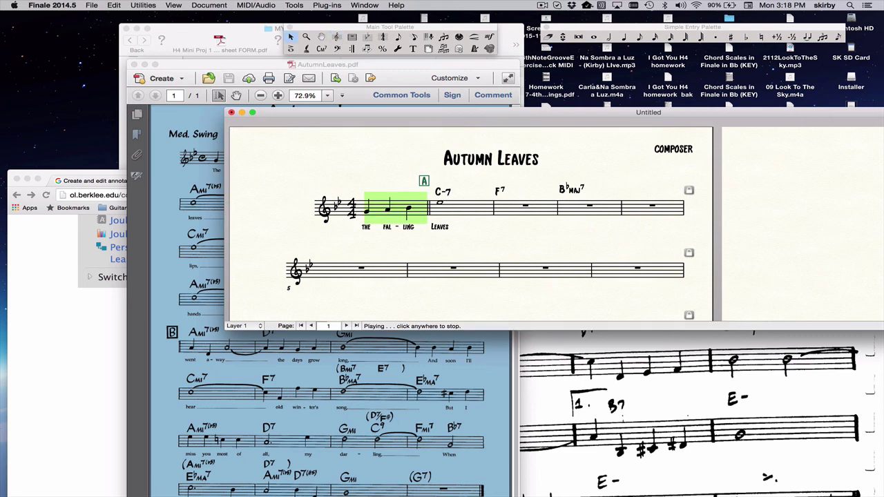
key("space")
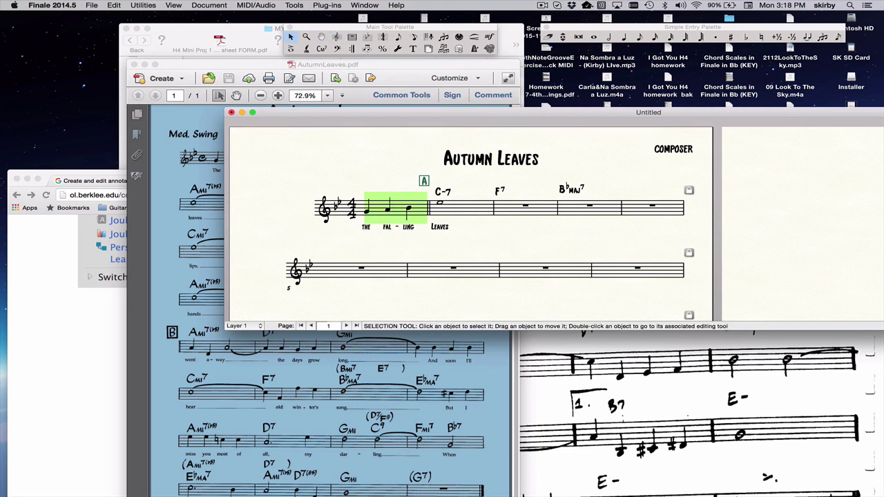
key("space")
key("space")
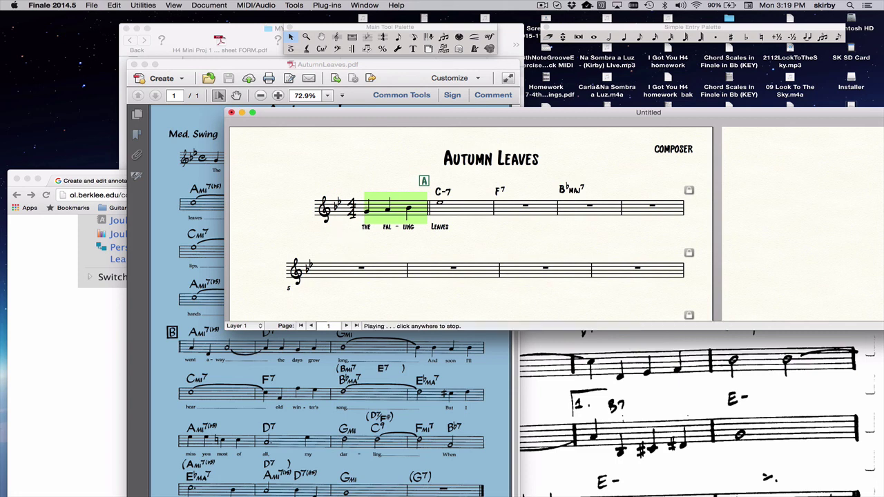
left_click(359, 241)
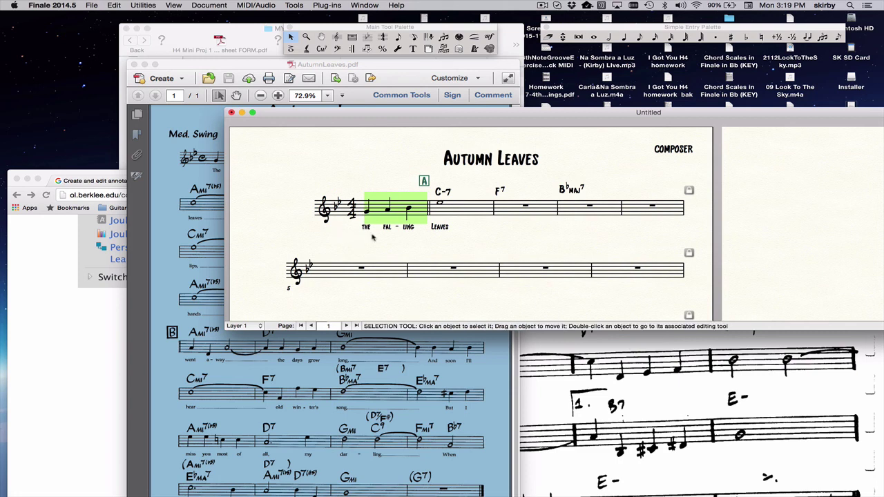
key("space")
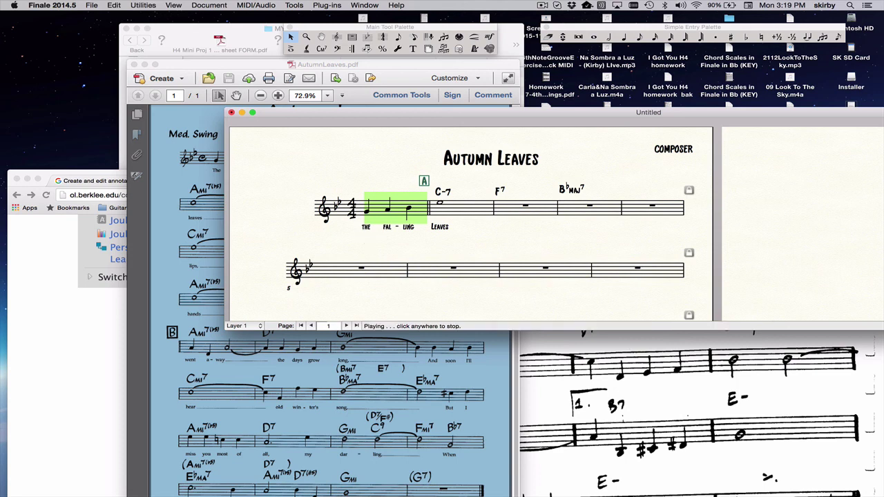
left_click(366, 241)
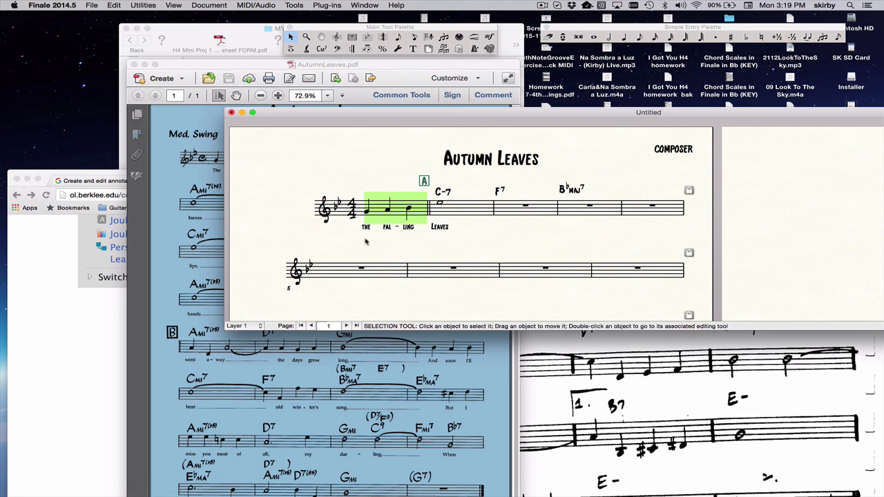
key("super+e")
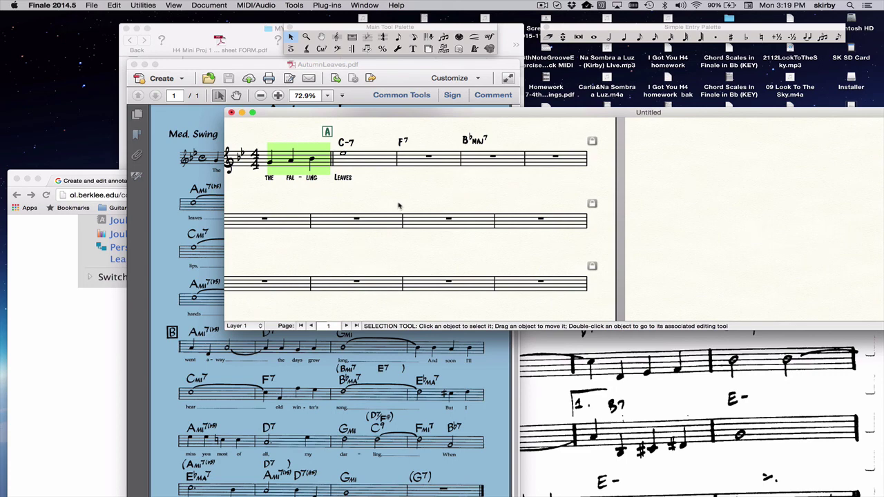
key("super+e")
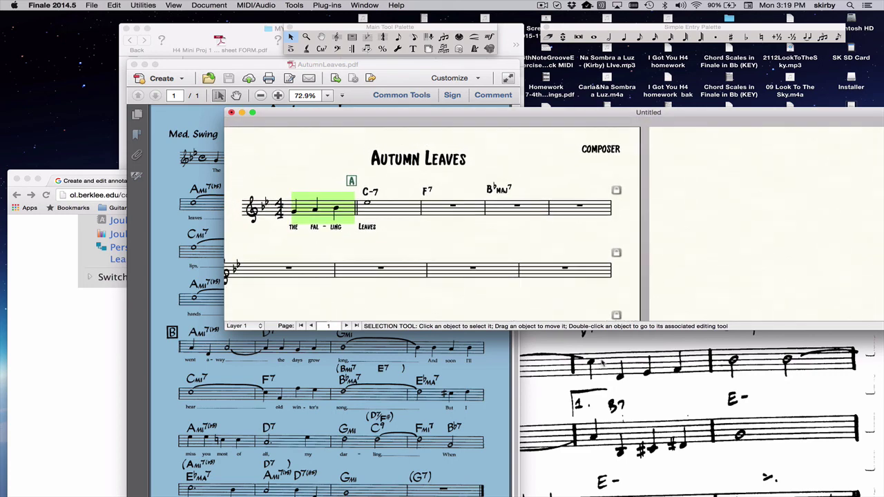
left_click(475, 378)
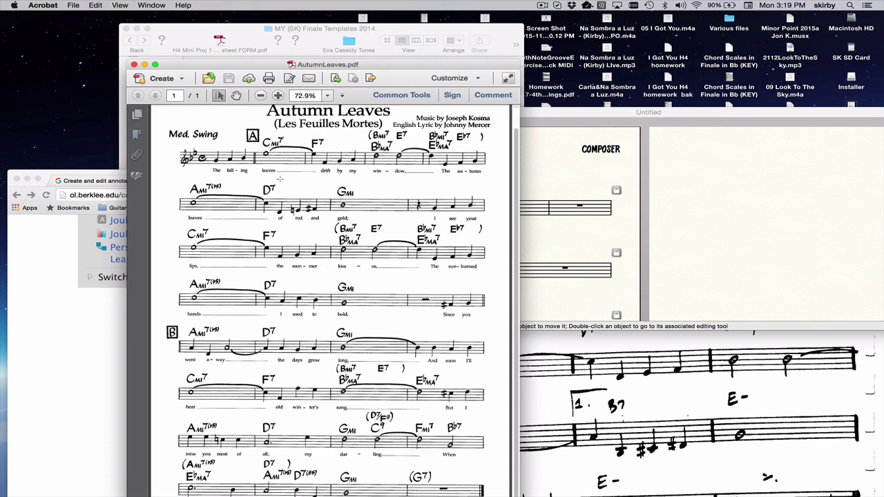
left_click(578, 115)
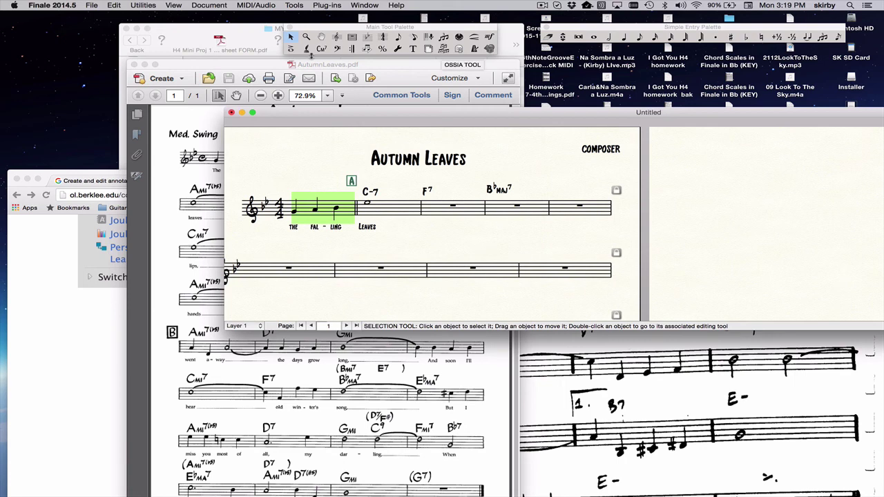
left_click(208, 5)
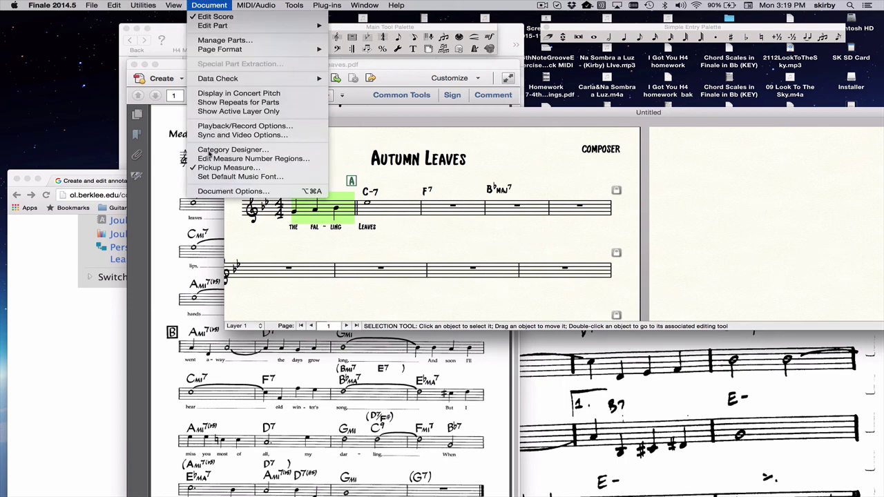
left_click(220, 192)
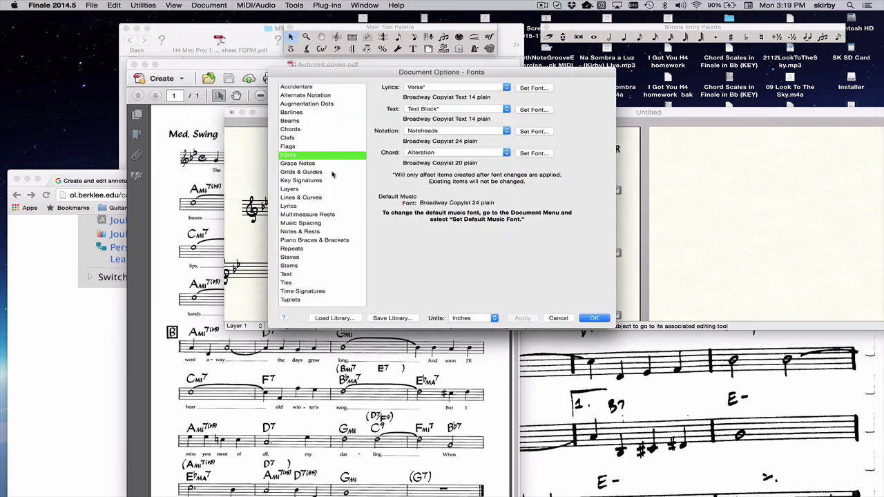
left_click(431, 152)
left_click(434, 139)
left_click(481, 153)
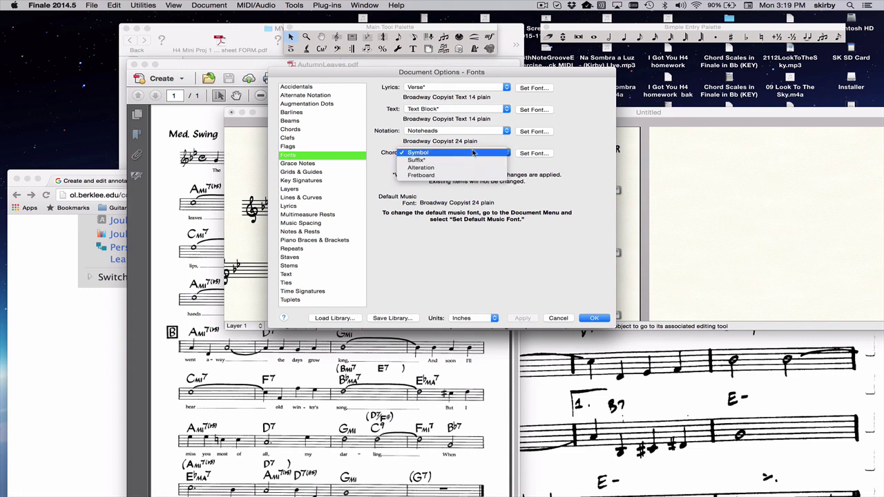
left_click(474, 152)
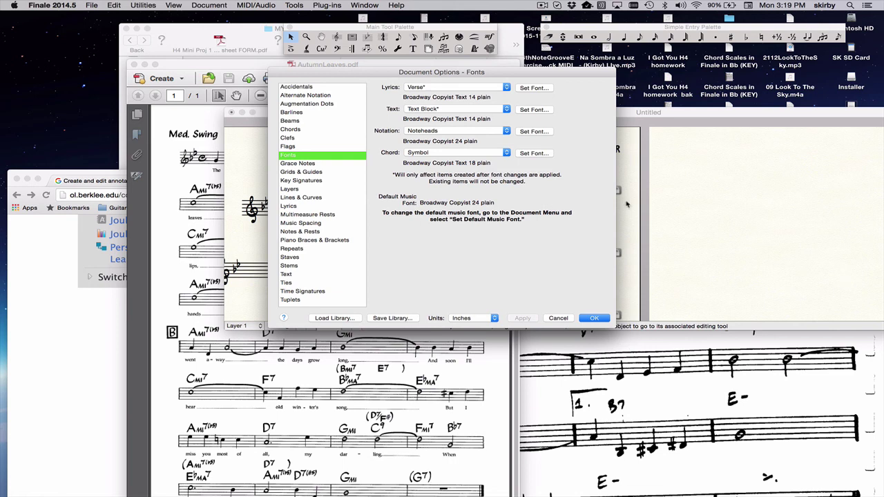
left_click(566, 319)
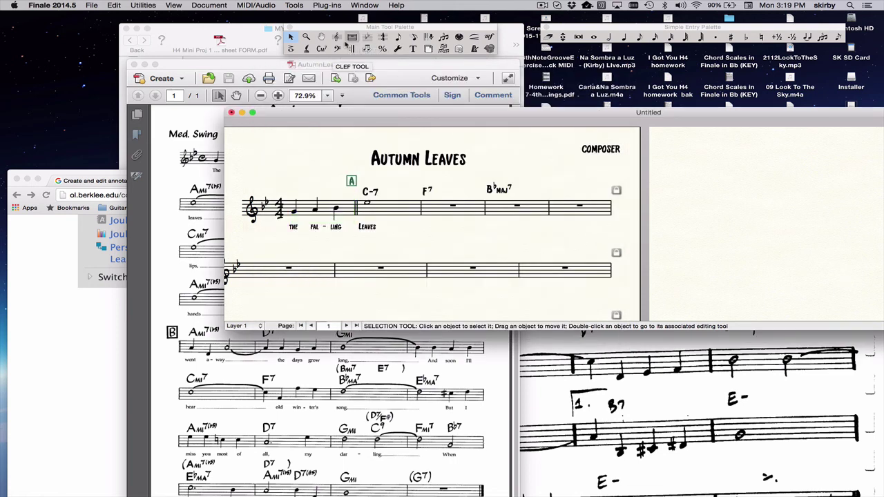
With the Chord Tool active, review the Chord Suffix Fonts settings and cancel without changes
left_click(321, 48)
left_click(359, 6)
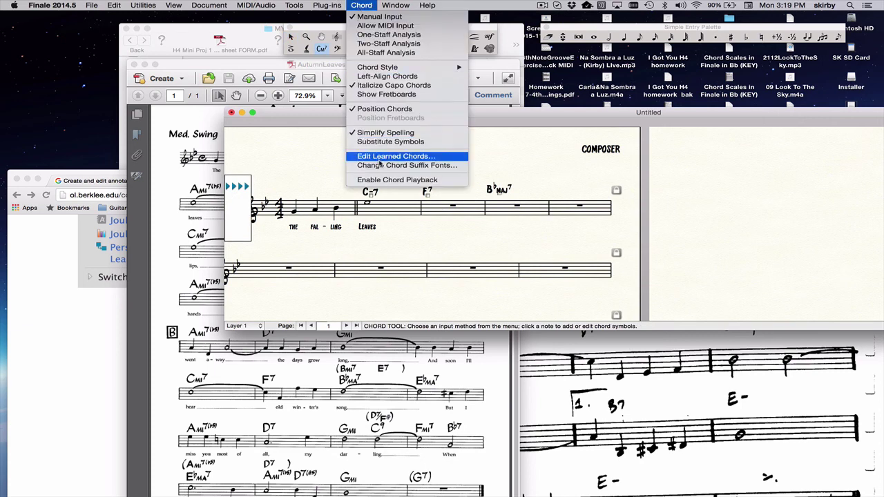
left_click(379, 166)
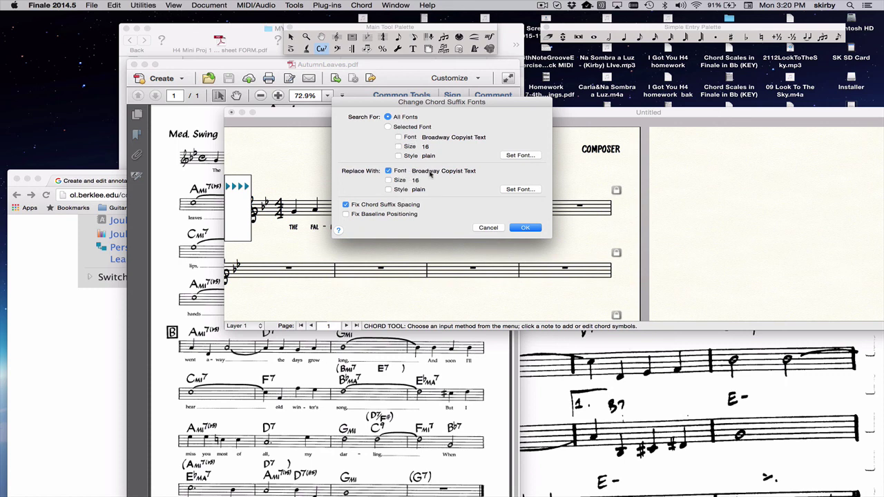
left_click(488, 227)
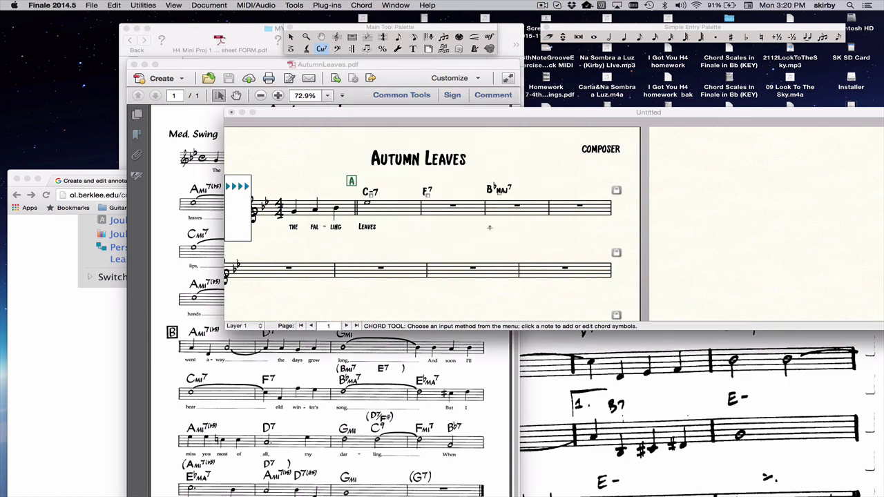